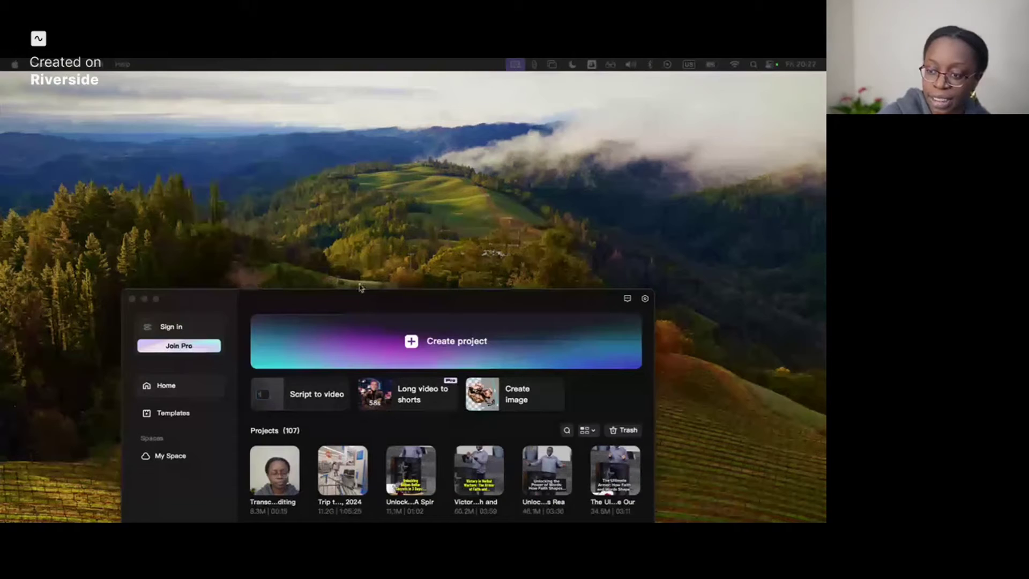
# Step: Open the Long video to shorts tool from Home and move its window so the earlier history shows
pyautogui.click(367, 302)
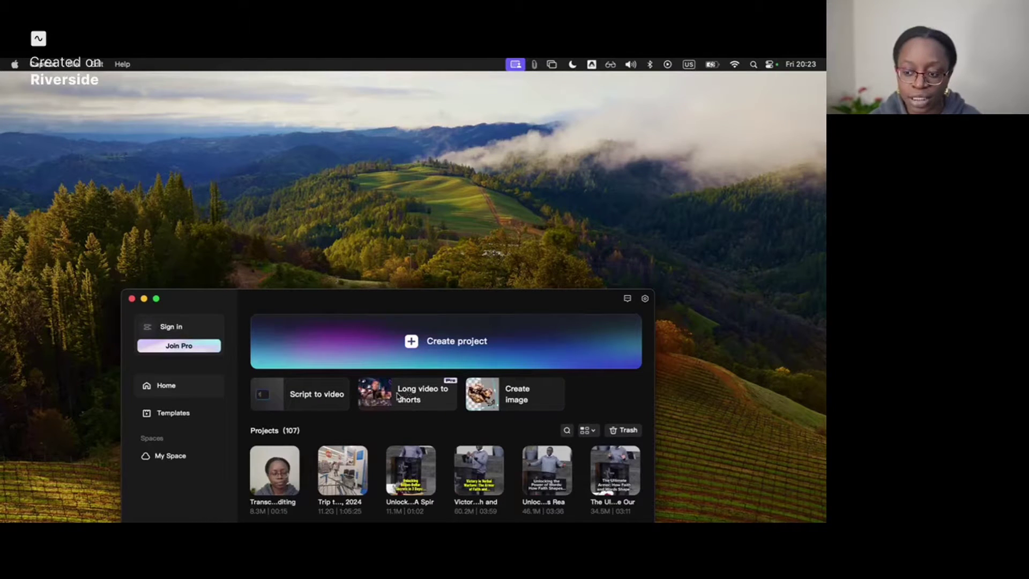
pyautogui.click(451, 395)
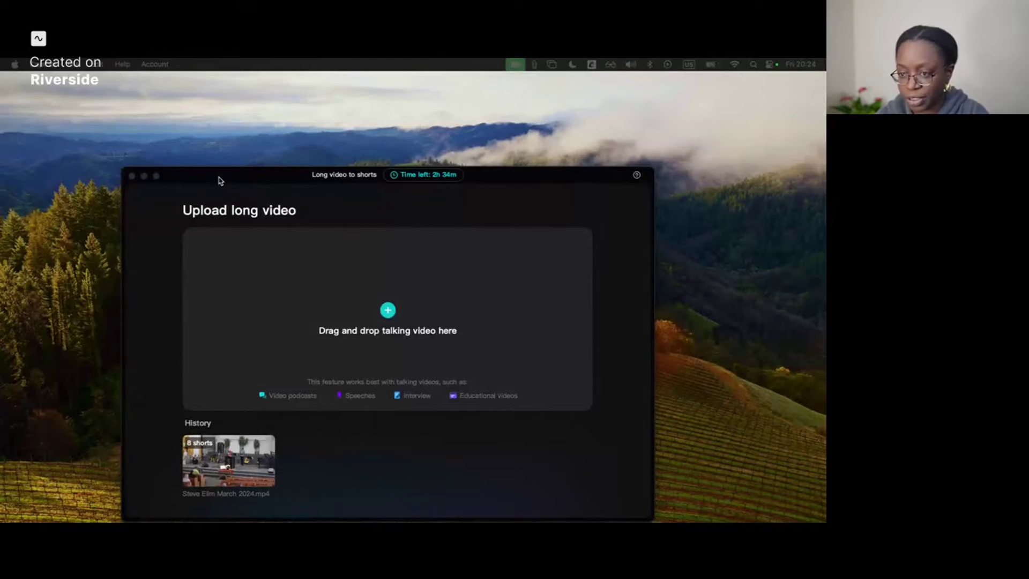
pyautogui.moveTo(332, 169); pyautogui.dragTo(301, 101)
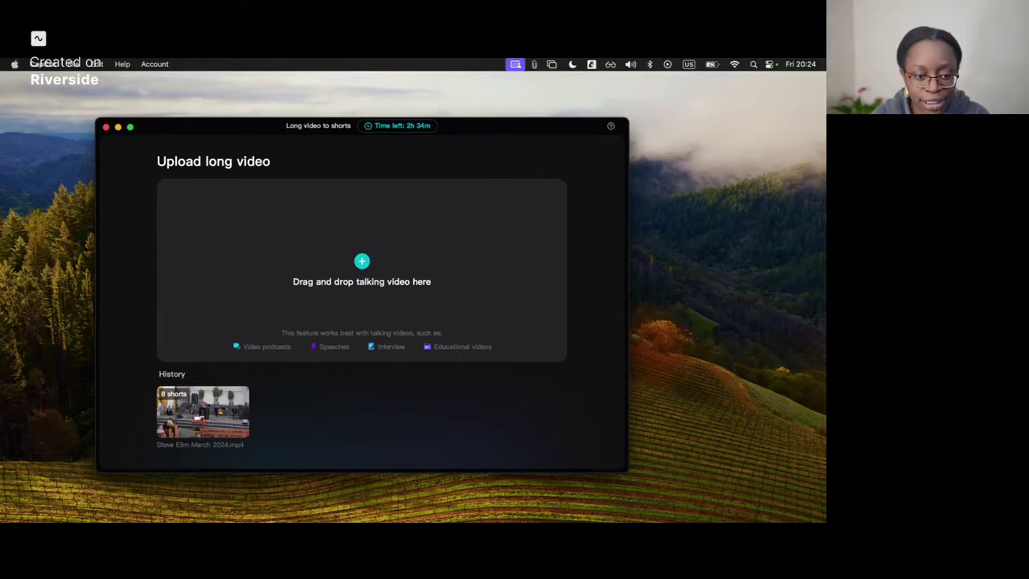
# Step: Drop the DRAFT 2 – CONNECT24 video from Finder onto the talking-video upload area
pyautogui.moveTo(161, 429); pyautogui.dragTo(302, 241)
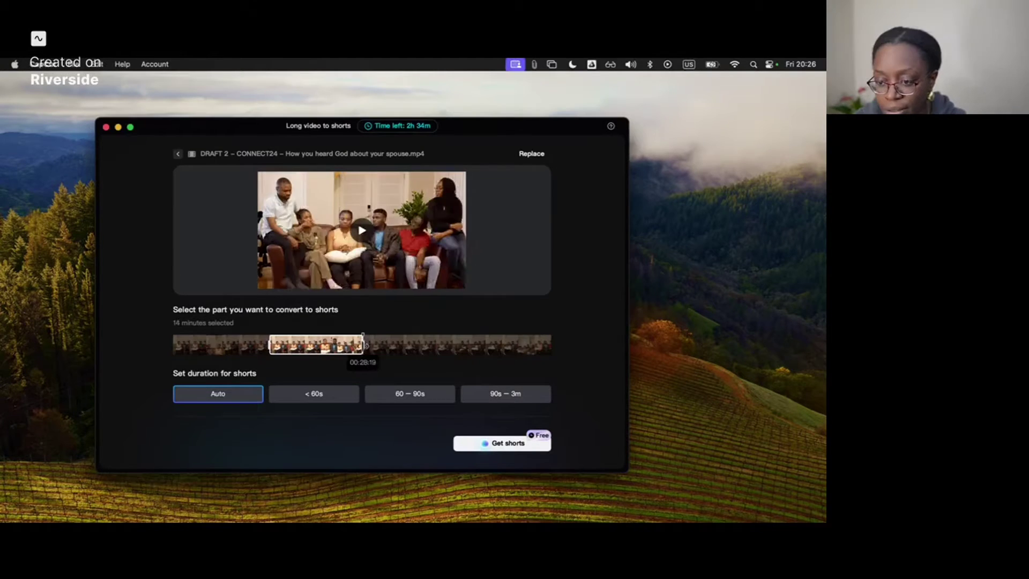
# Step: Cut the range to 13 minutes, choose '< 60s' duration, and run Get shorts
pyautogui.moveTo(363, 344); pyautogui.dragTo(292, 345)
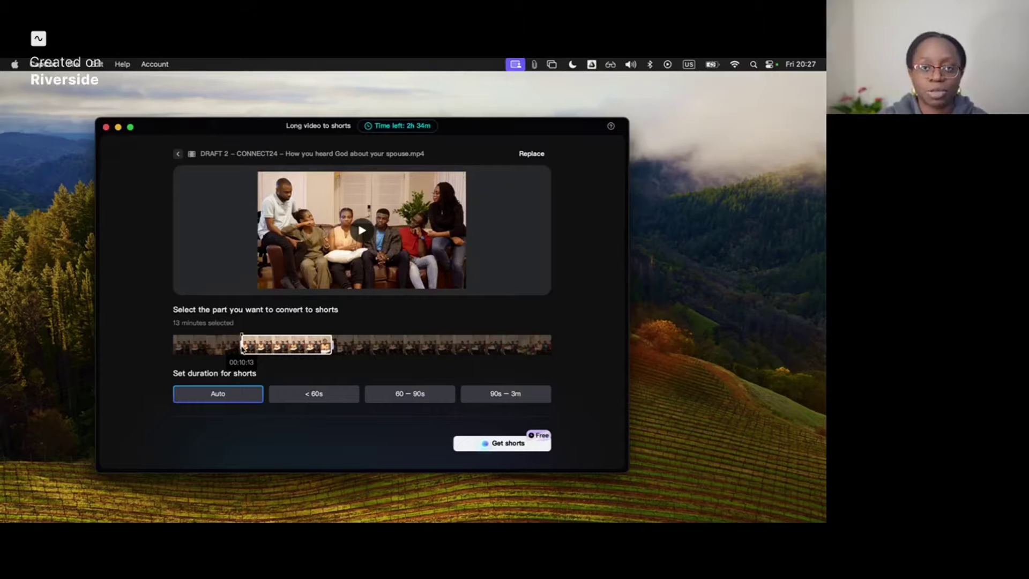
pyautogui.click(326, 394)
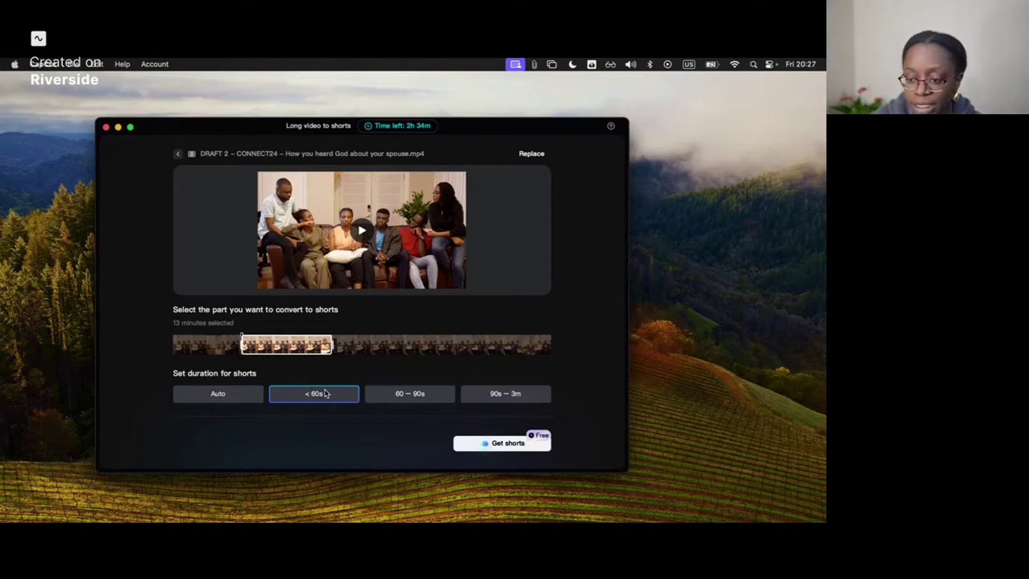
pyautogui.click(511, 445)
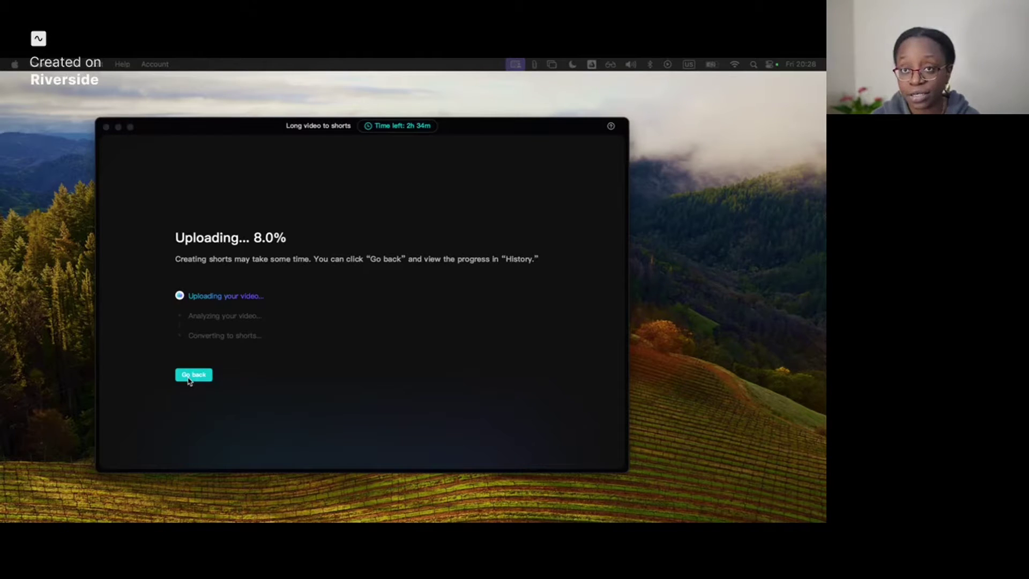
# Step: Go back from the uploading screen and open the earlier '8 shorts' history entry
pyautogui.click(188, 380)
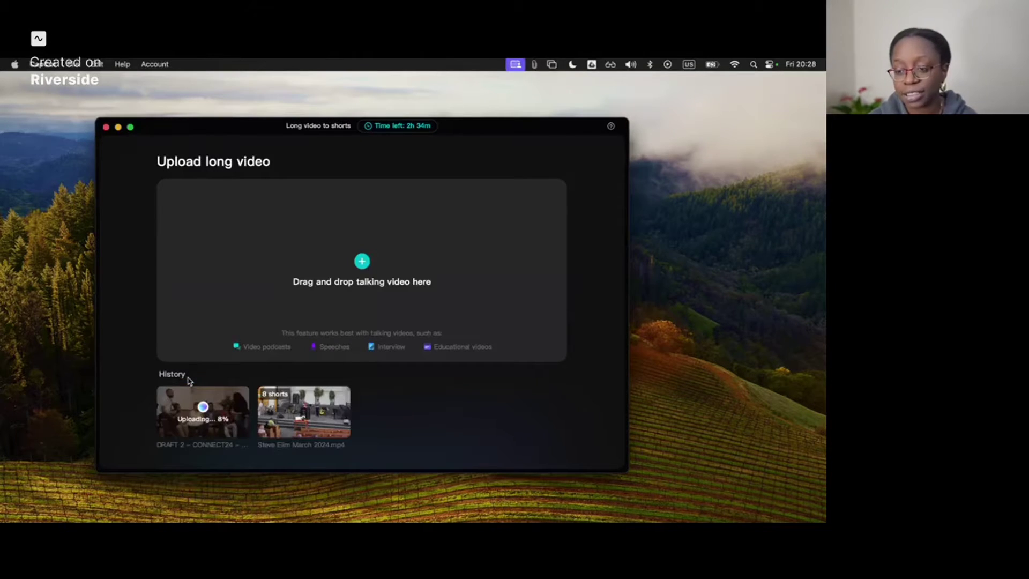
pyautogui.click(334, 421)
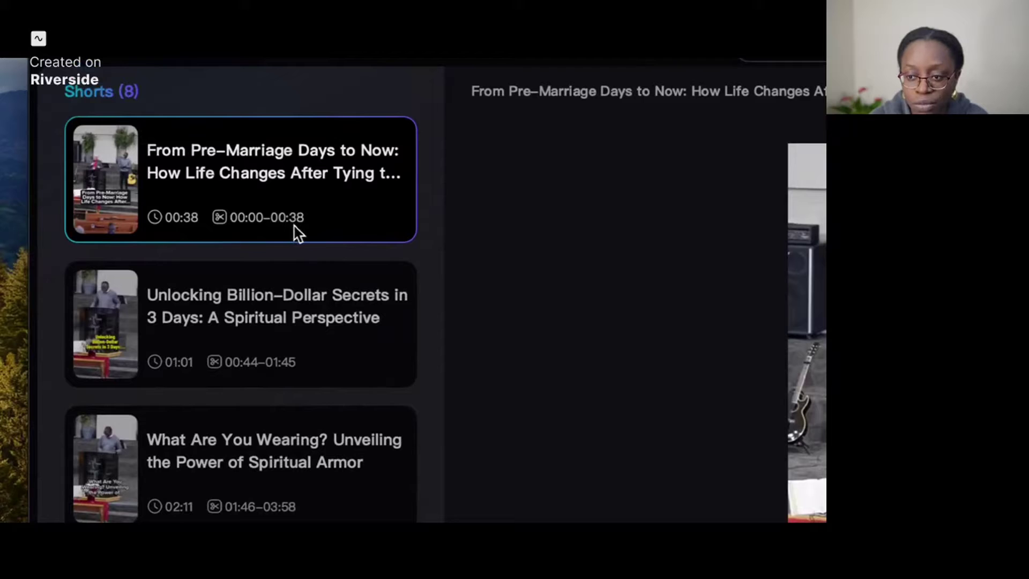
pyautogui.scroll(-1, 288, 231)
pyautogui.scroll(-2, 288, 235)
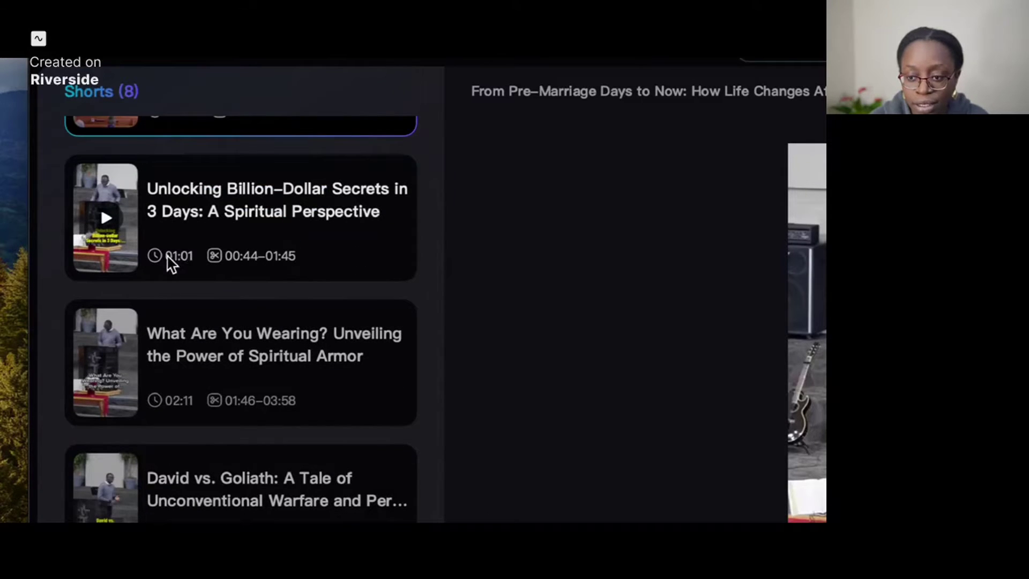
pyautogui.scroll(3, 180, 269)
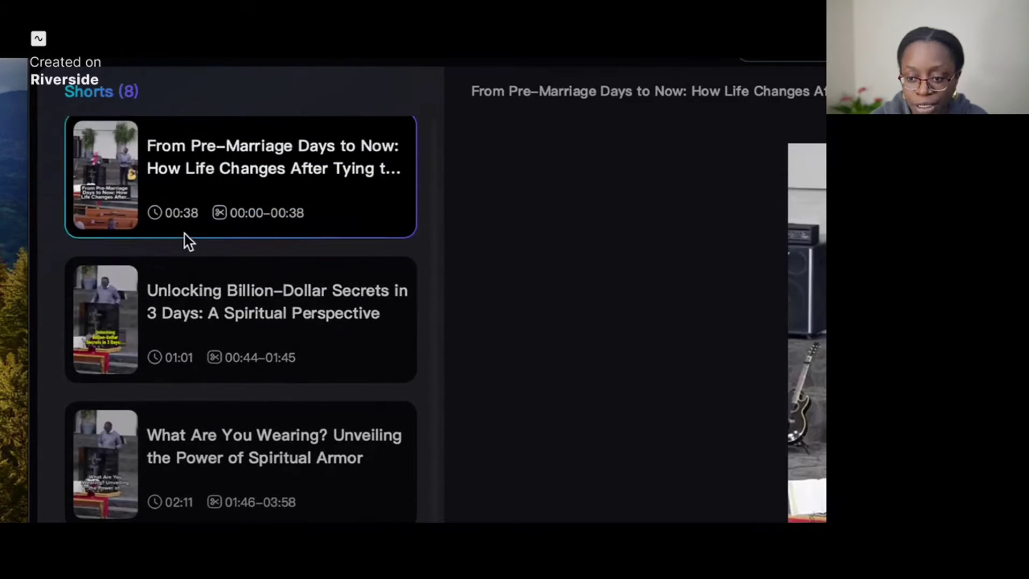
pyautogui.scroll(-4, 186, 240)
pyautogui.scroll(-5, 186, 217)
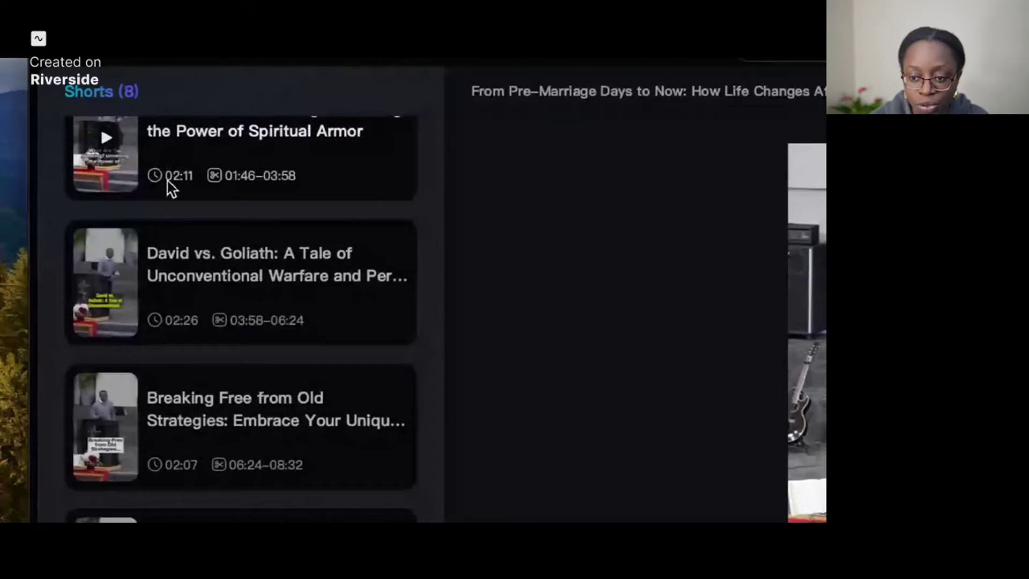
pyautogui.scroll(-4, 169, 189)
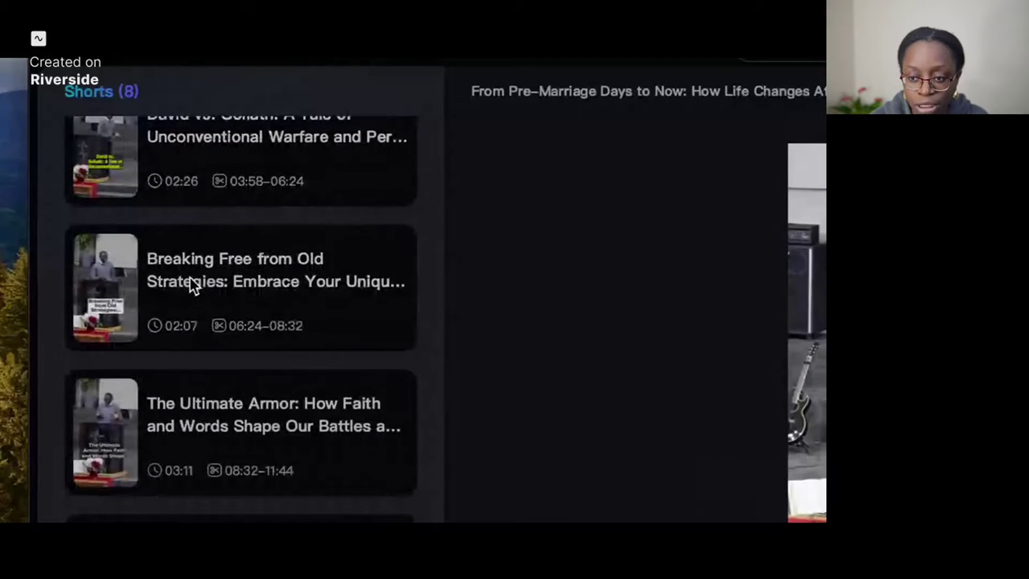
pyautogui.scroll(-4, 179, 466)
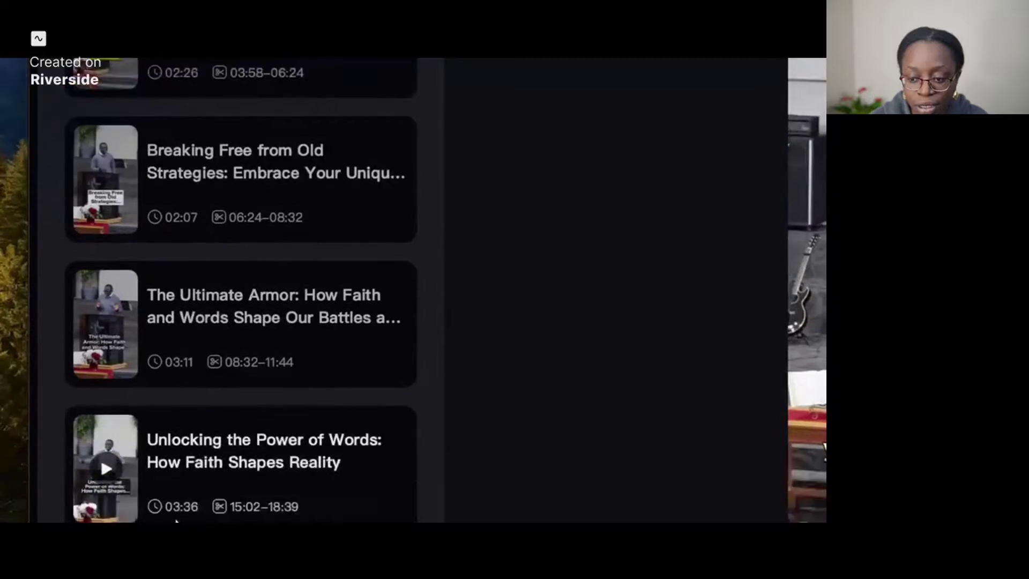
pyautogui.scroll(-3, 177, 520)
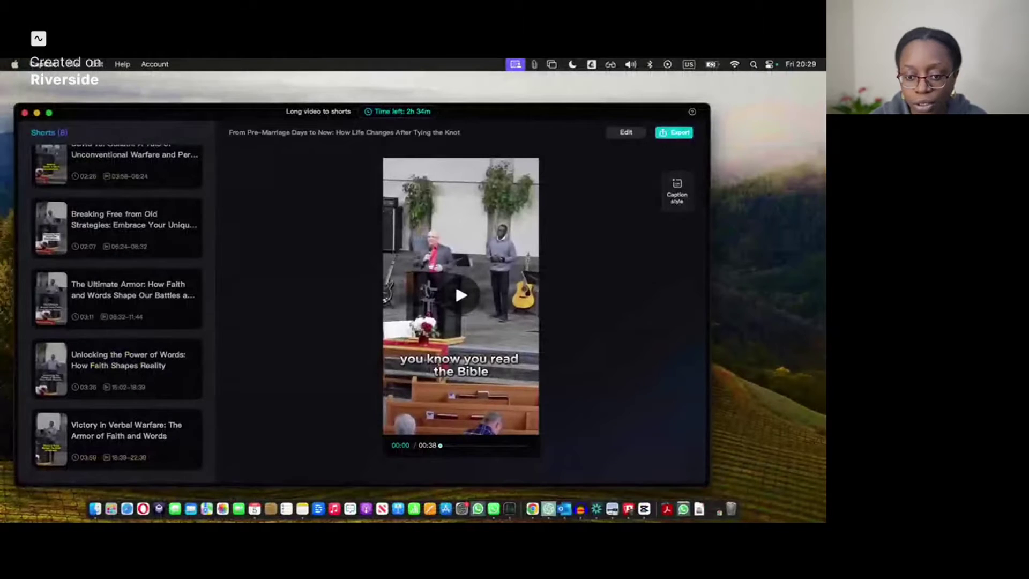
pyautogui.scroll(5, 83, 328)
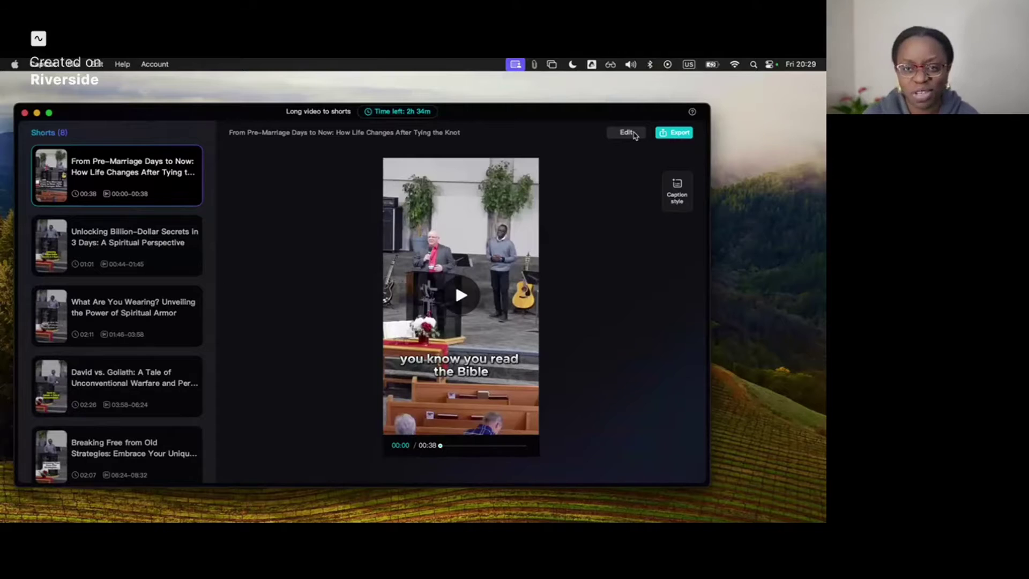
# Step: Open the 'From Pre-Marriage Days to Now' short in the editor and inspect its clip and captions
pyautogui.click(634, 135)
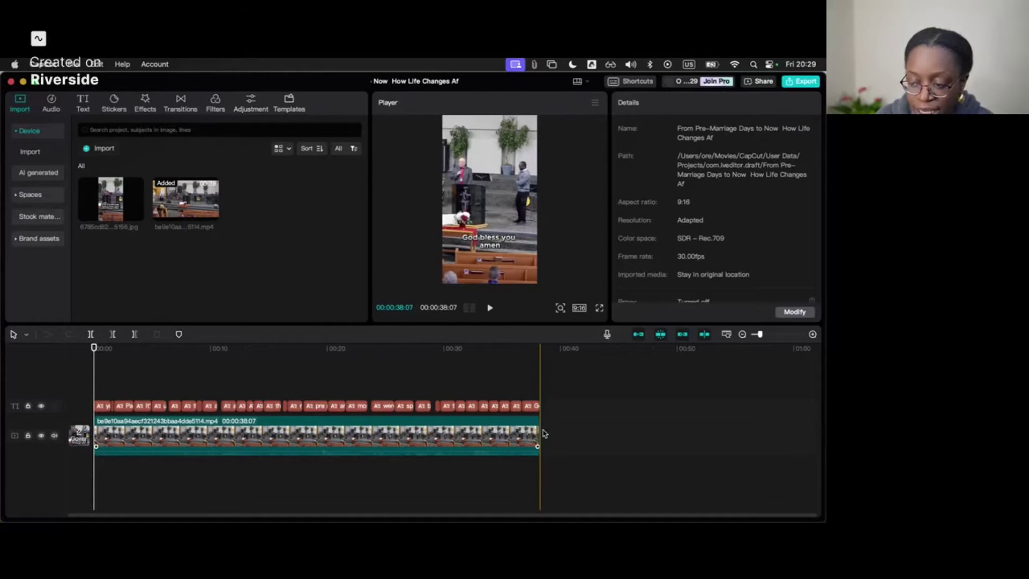
pyautogui.click(530, 433)
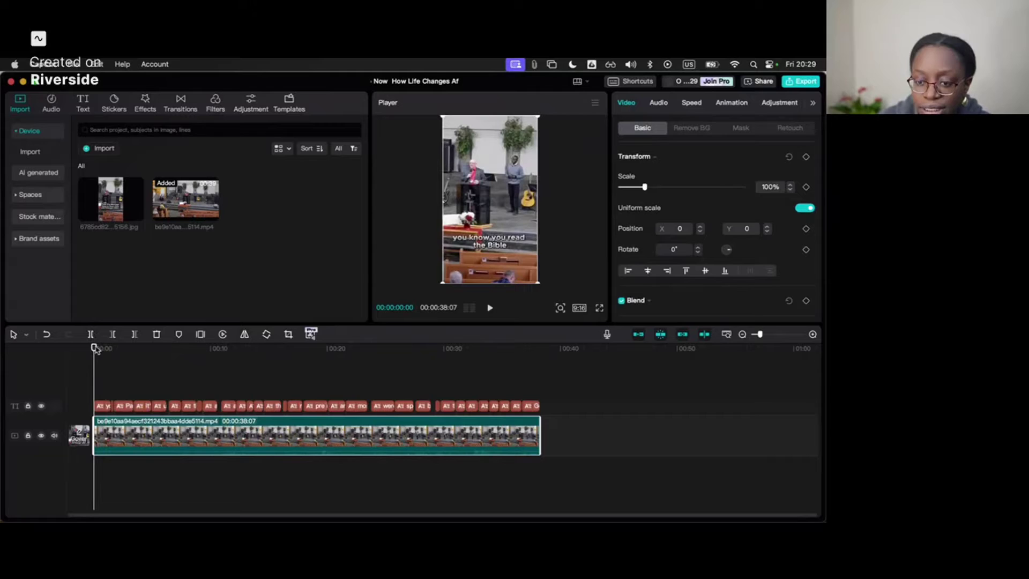
pyautogui.moveTo(94, 347); pyautogui.dragTo(247, 349)
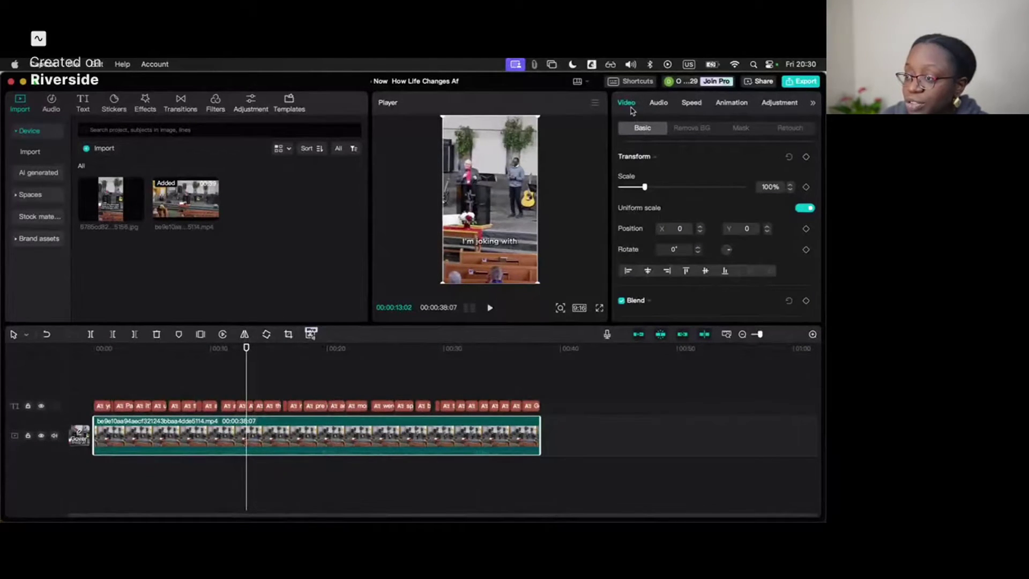
pyautogui.click(379, 407)
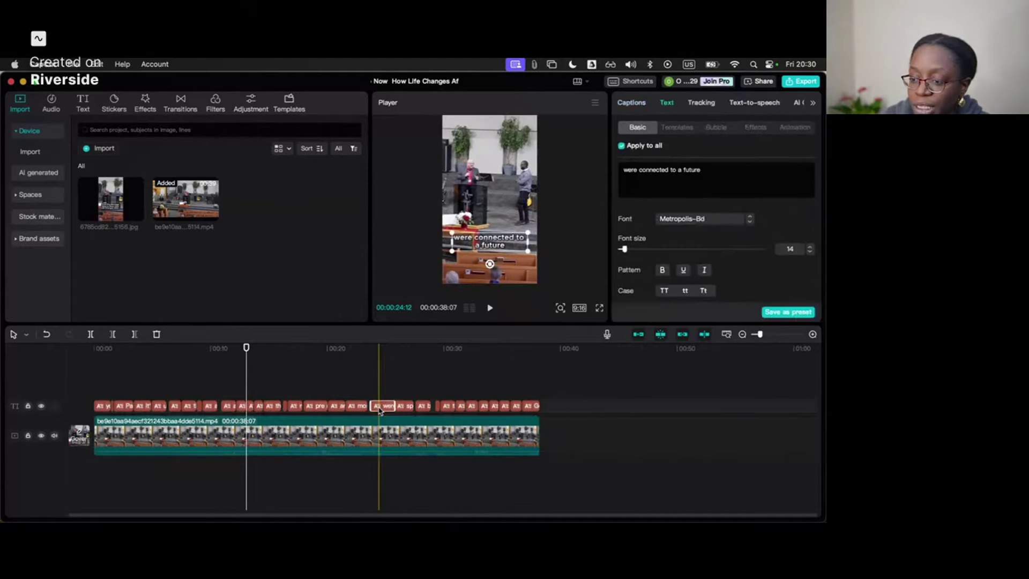
pyautogui.click(632, 103)
pyautogui.scroll(-5, 690, 223)
pyautogui.scroll(-5, 693, 223)
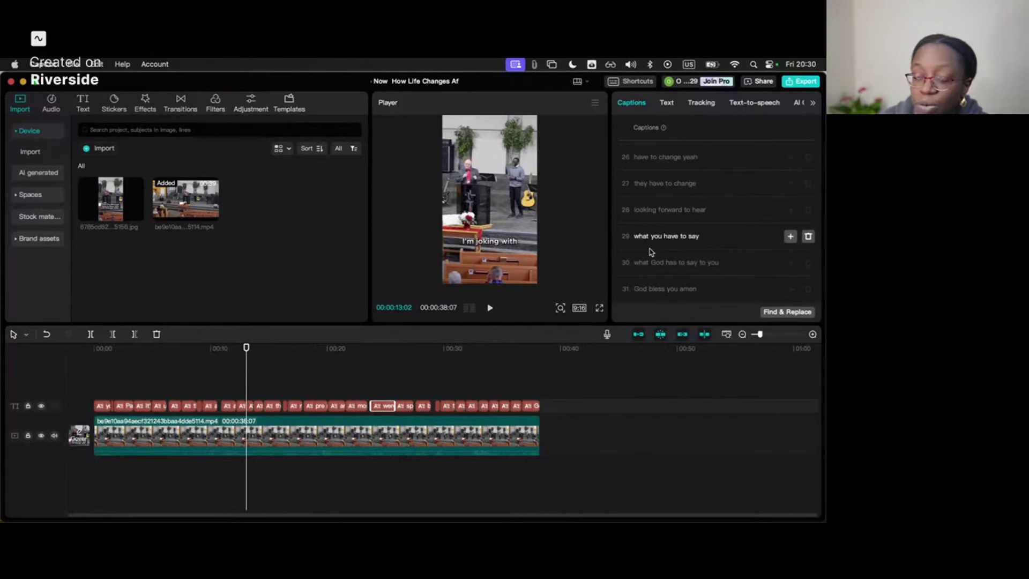
pyautogui.doubleClick(695, 185)
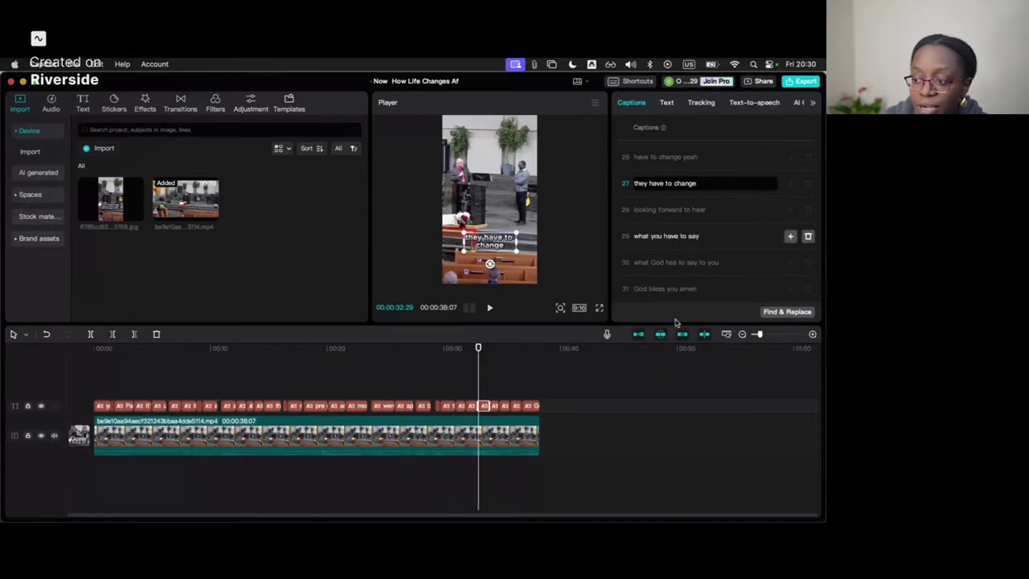
pyautogui.click(622, 395)
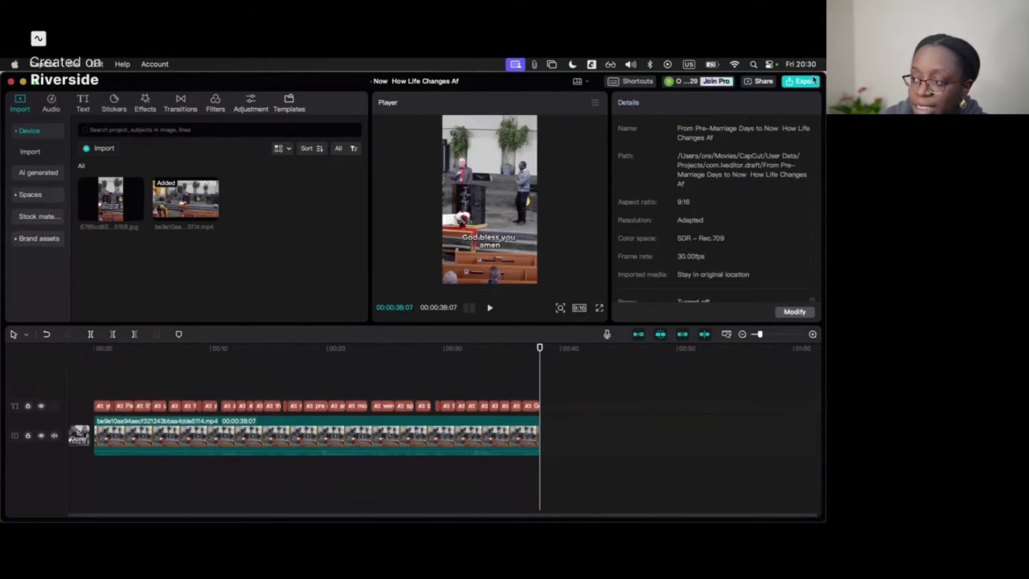
pyautogui.click(804, 82)
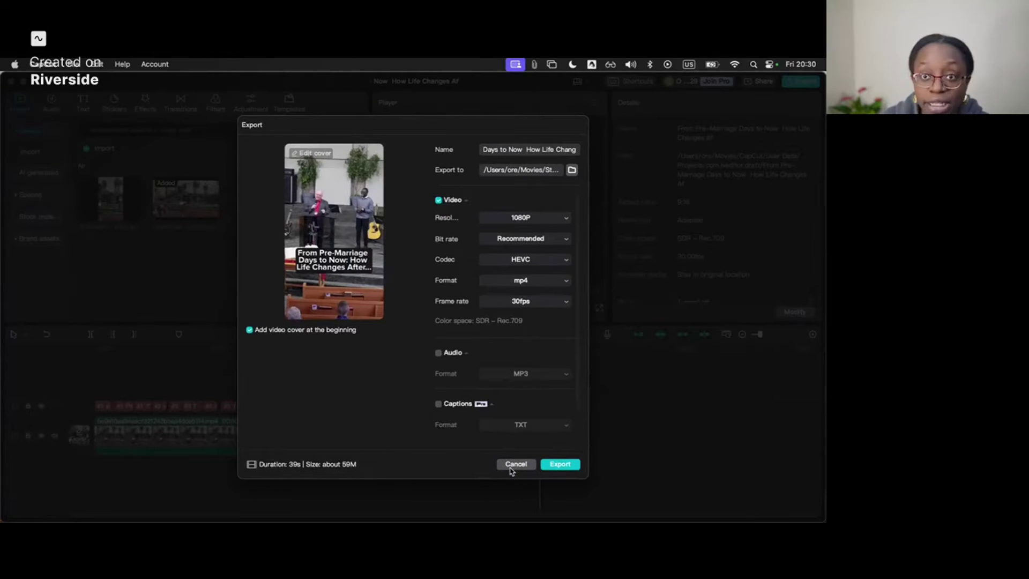
pyautogui.click(513, 465)
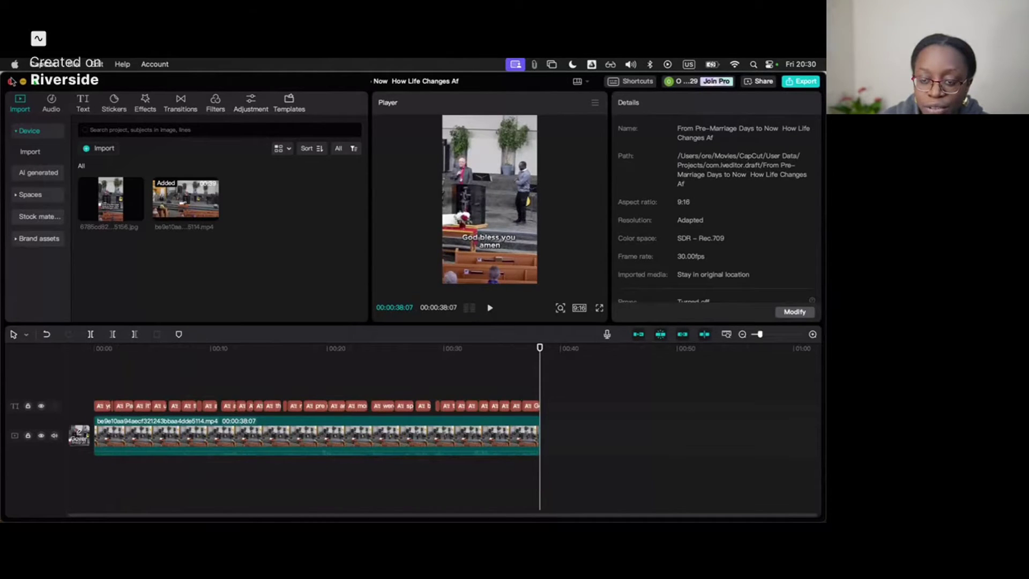
pyautogui.click(35, 81)
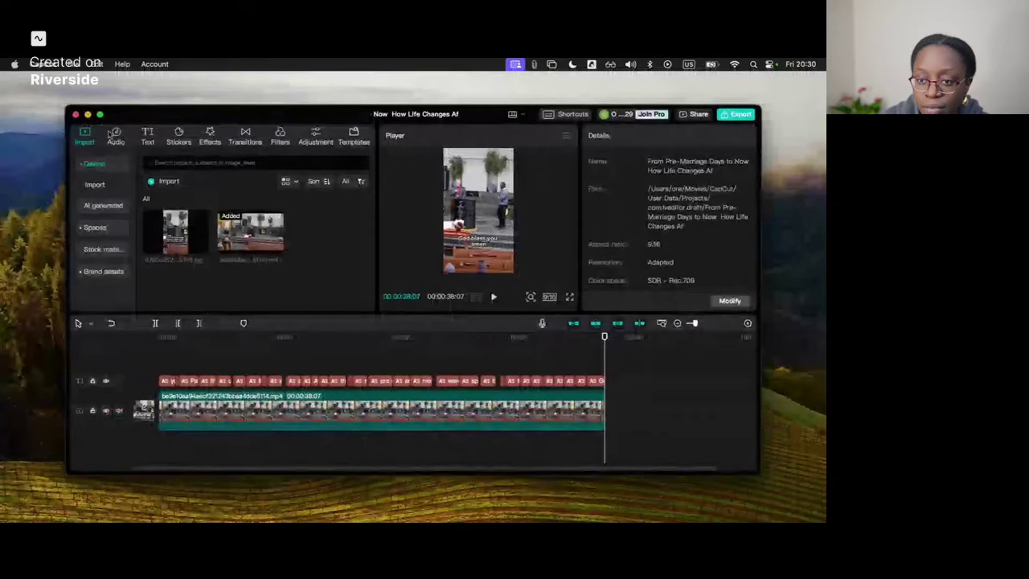
# Step: Close the editor and first shorts list, then view the second video's conversion progress
pyautogui.click(76, 115)
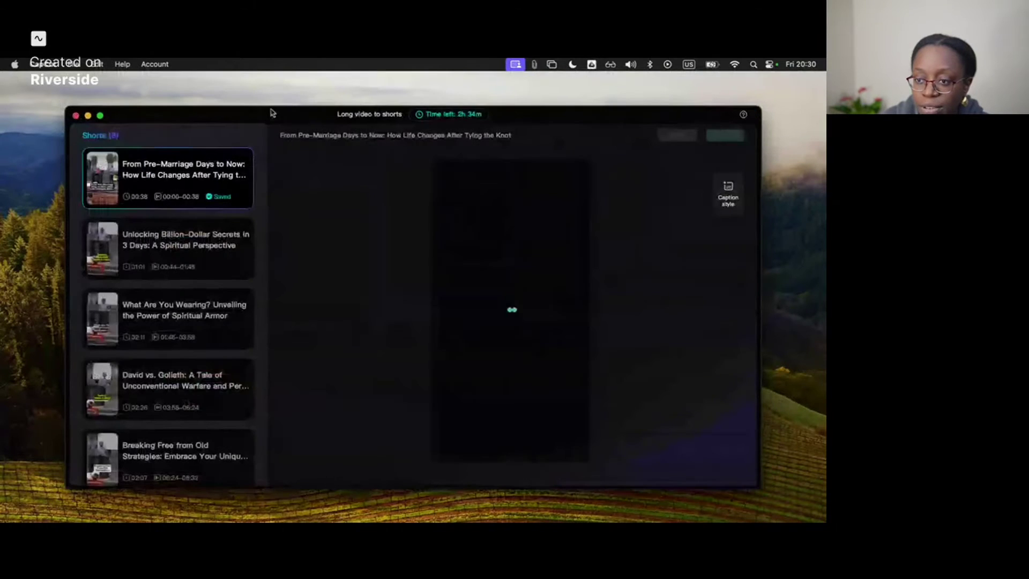
pyautogui.moveTo(266, 108)
pyautogui.mouseDown()
pyautogui.moveTo(254, 225)
pyautogui.moveTo(282, 108)
pyautogui.mouseUp()
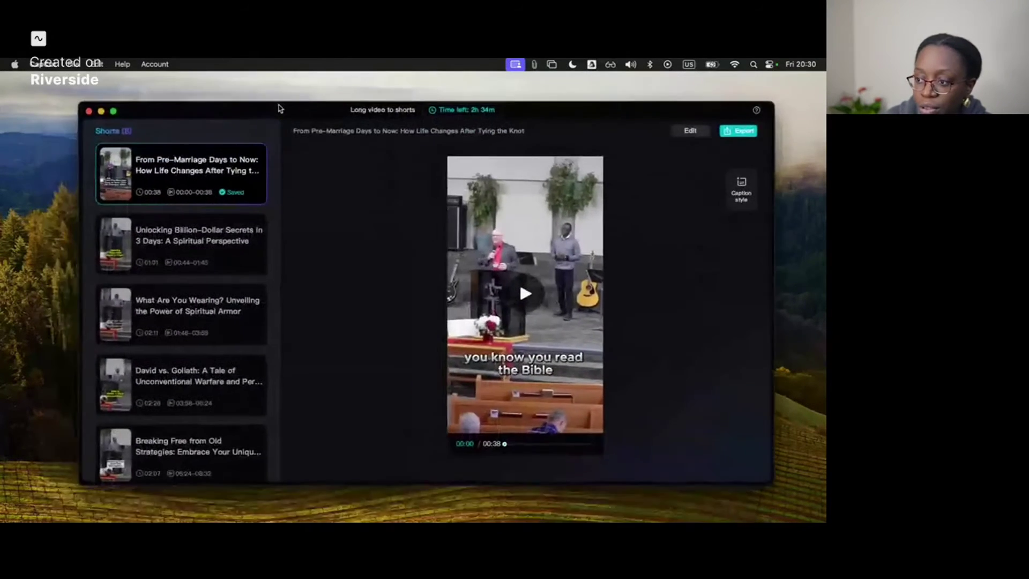
pyautogui.click(90, 110)
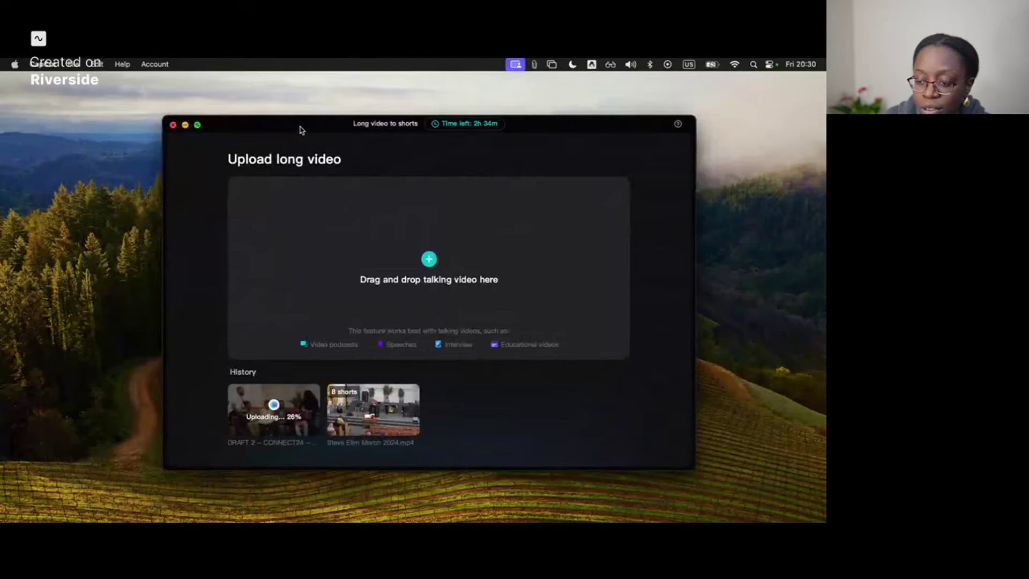
pyautogui.moveTo(301, 129); pyautogui.dragTo(296, 150)
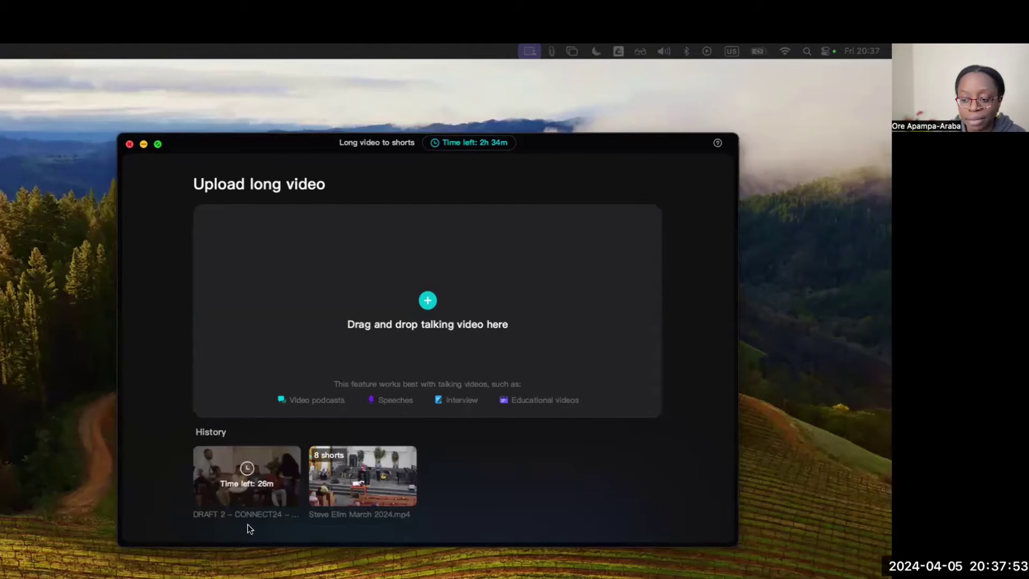
pyautogui.click(262, 500)
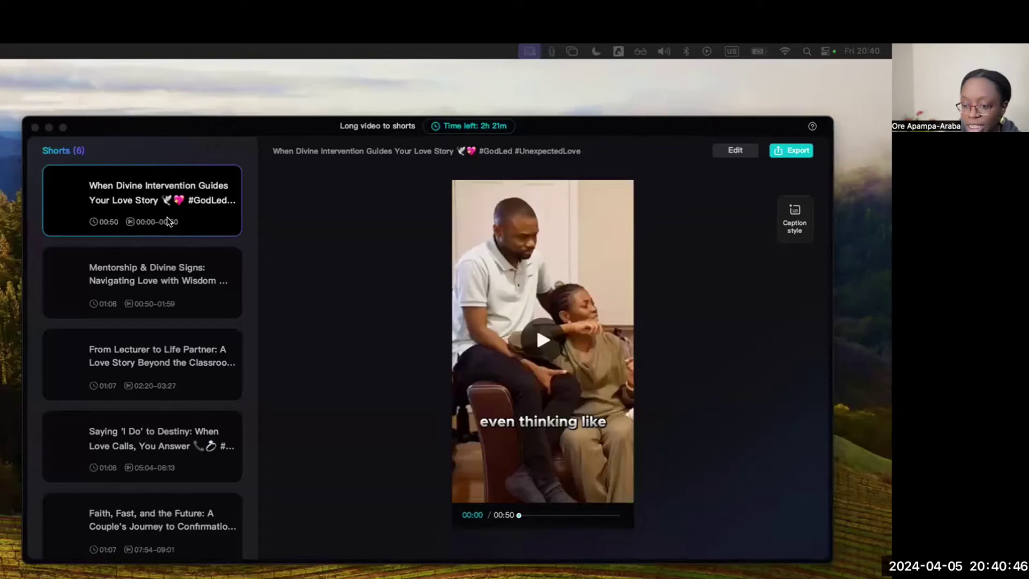
# Step: Preview the second short and 'From Lecturer to Life Partner', pausing its playback
pyautogui.click(23, 358)
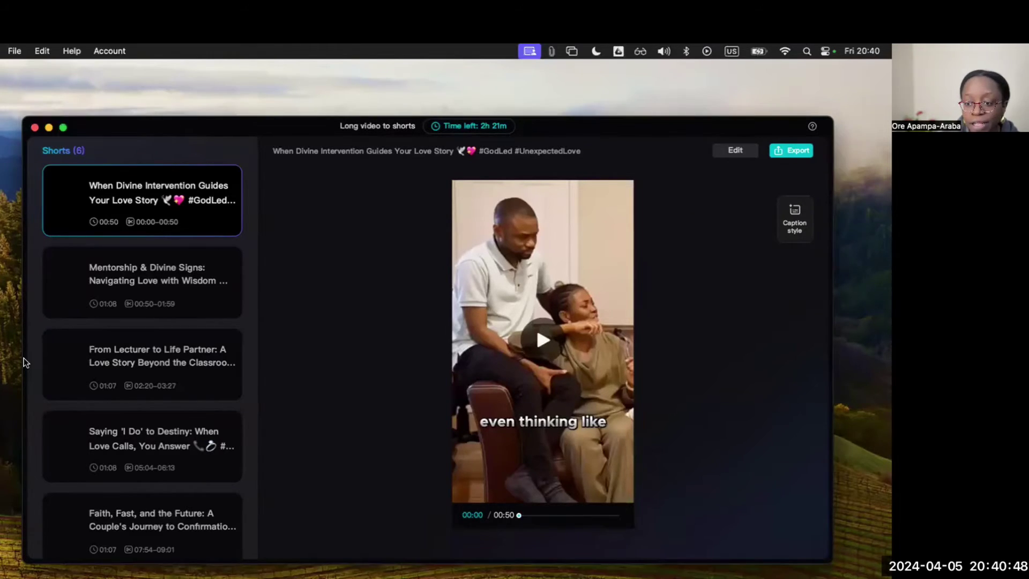
pyautogui.click(179, 282)
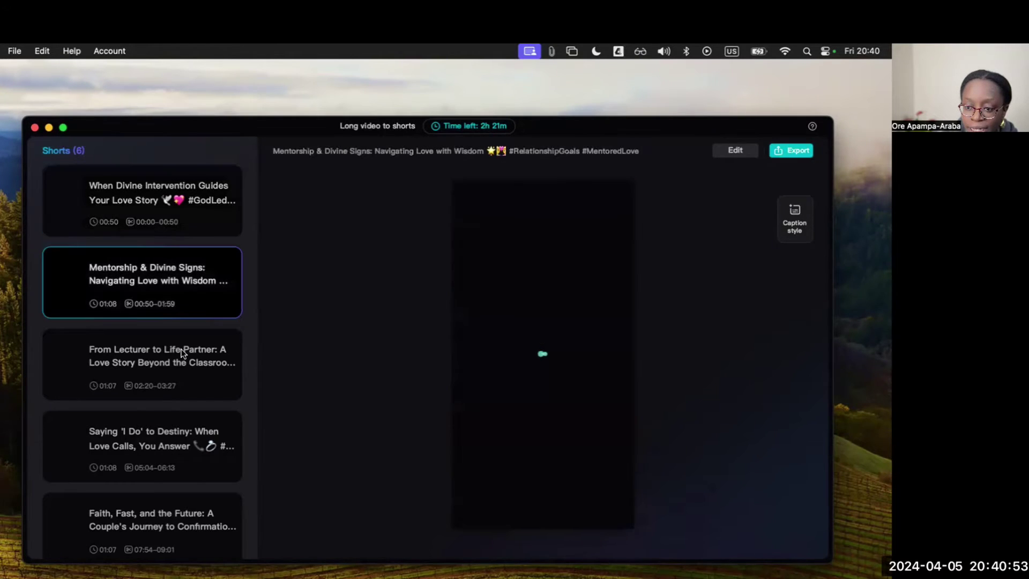
pyautogui.click(184, 354)
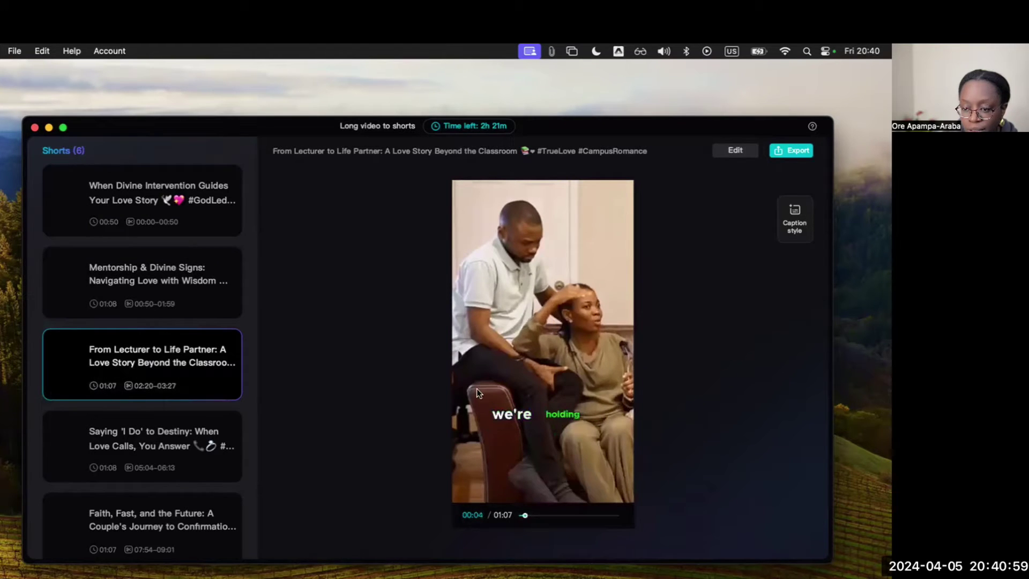
pyautogui.click(560, 342)
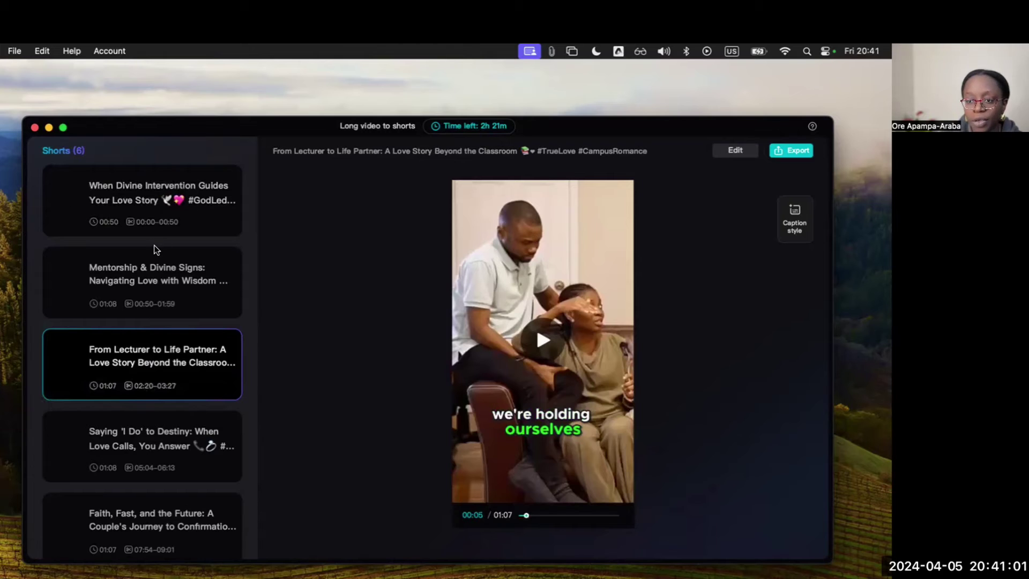
pyautogui.scroll(-3, 153, 246)
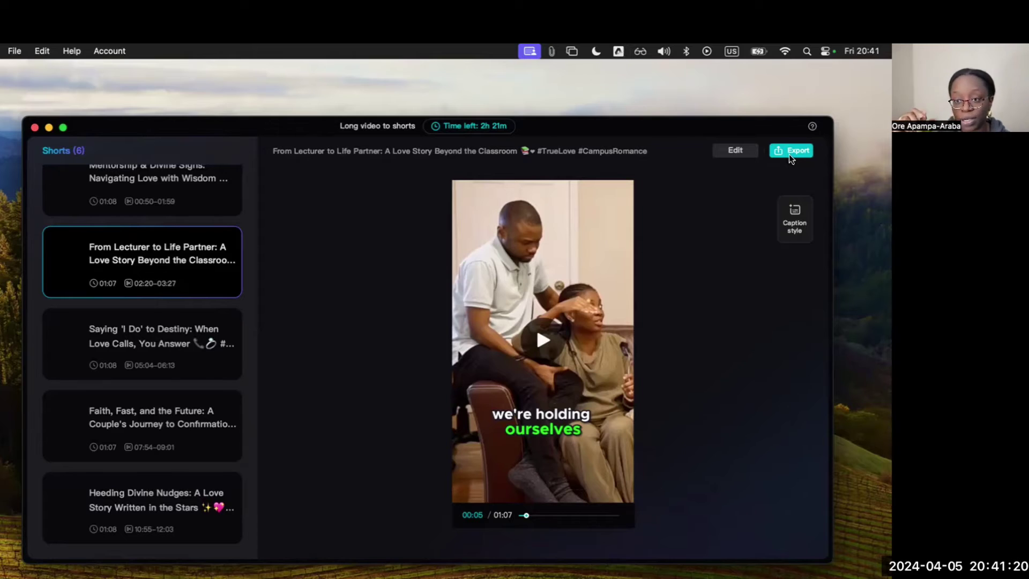
# Step: Look through the File menu's actions, then dismiss it
pyautogui.click(4, 50)
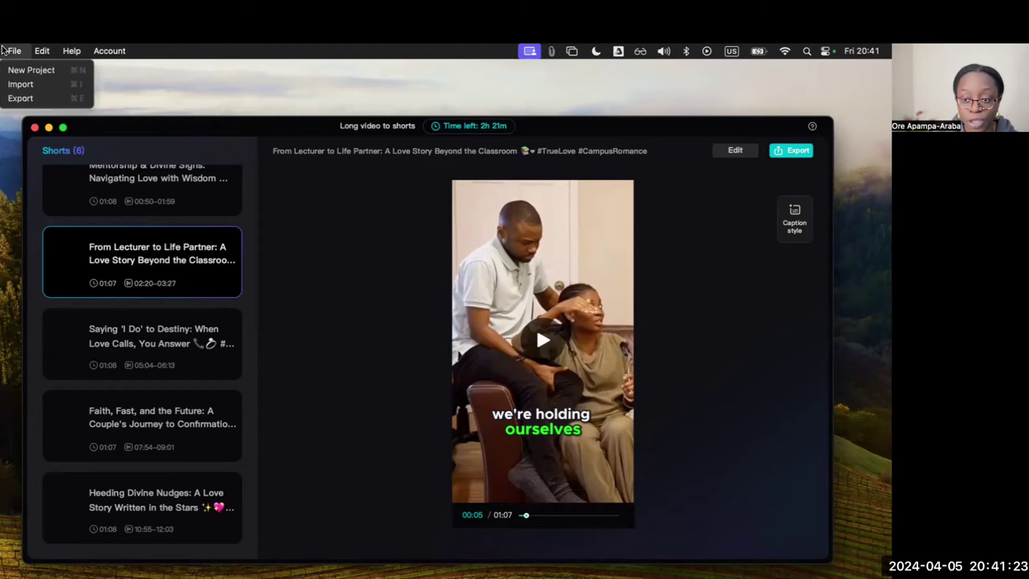
pyautogui.moveTo(92, 52)
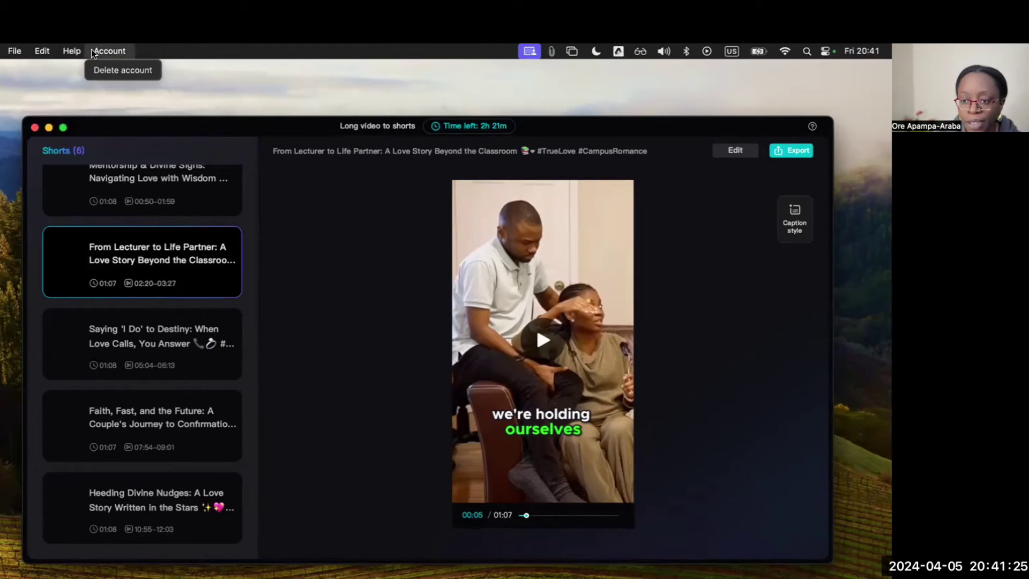
pyautogui.moveTo(14, 51)
pyautogui.click(398, 244)
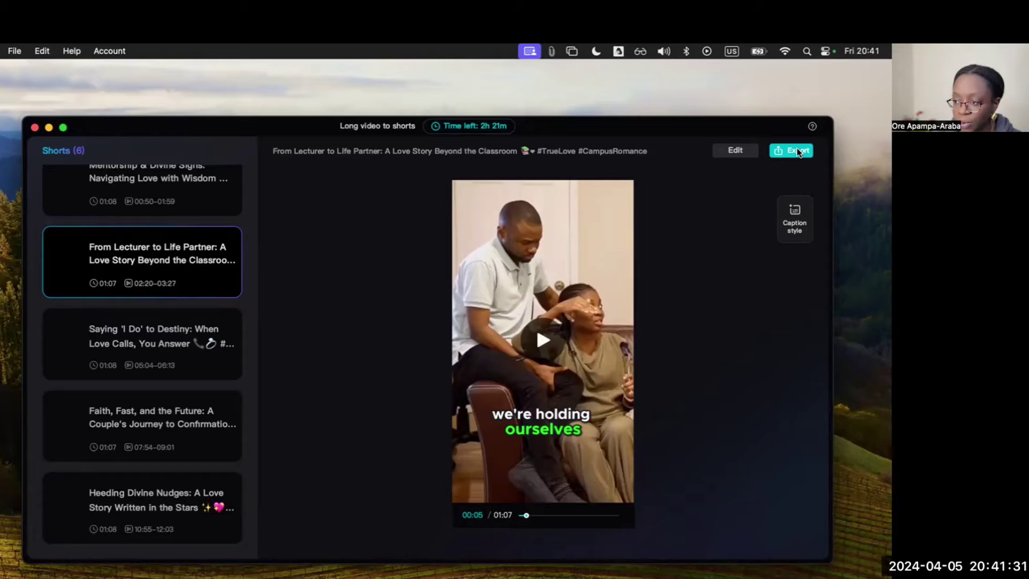
# Step: Preview the 'Saying I Do to Destiny' short, pausing to read a caption
pyautogui.click(154, 339)
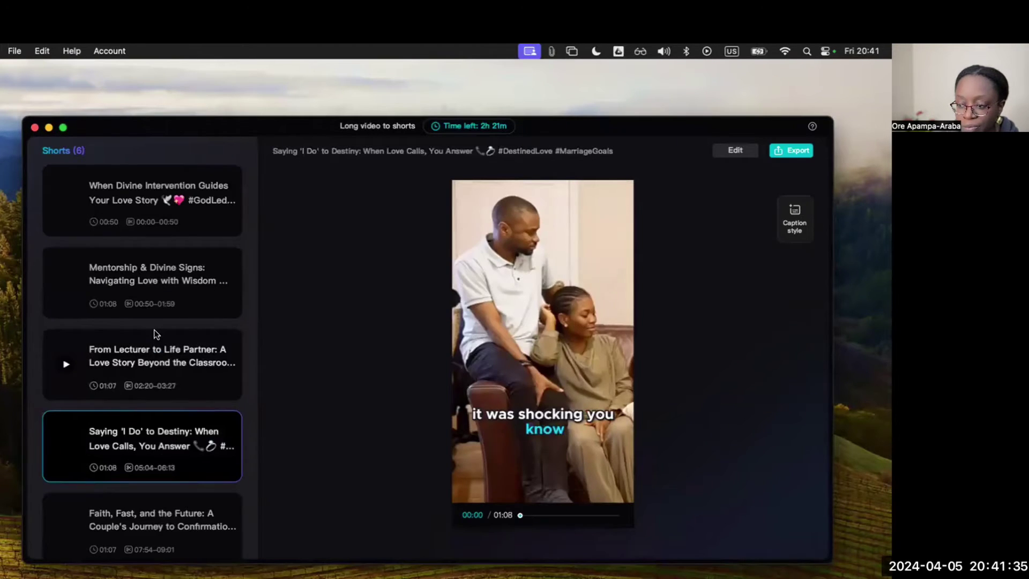
pyautogui.moveTo(572, 342)
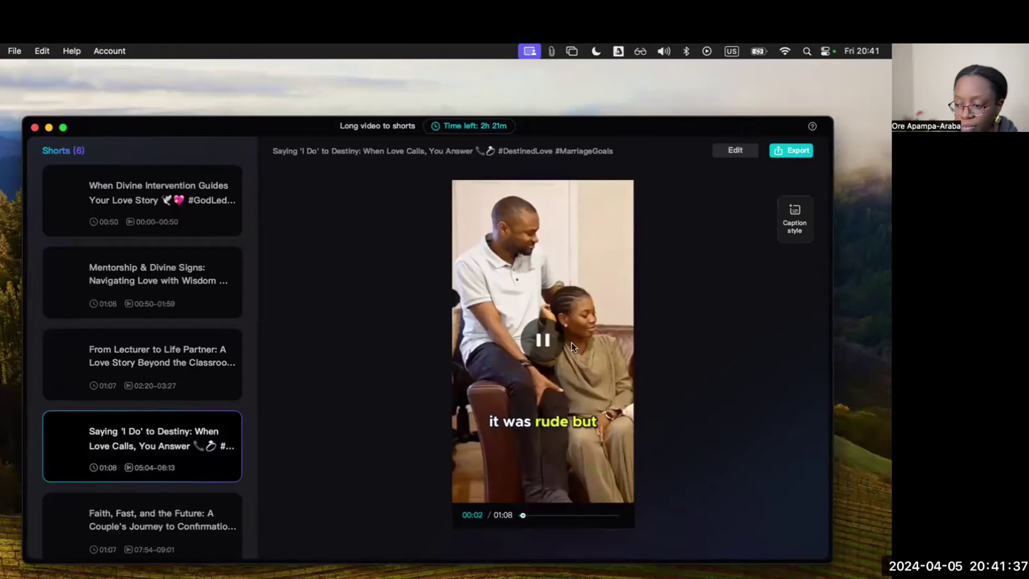
pyautogui.click(536, 326)
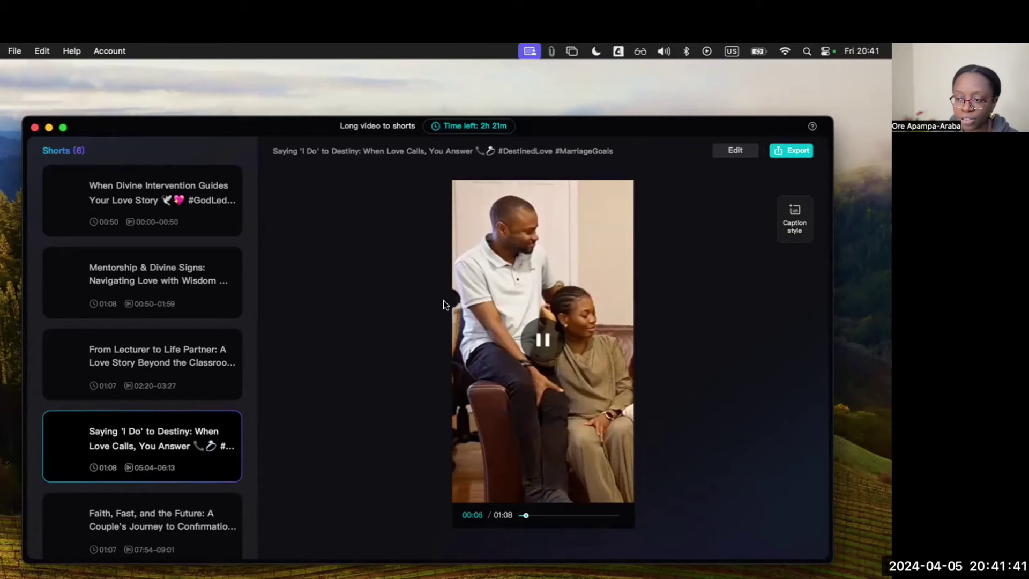
pyautogui.click(549, 339)
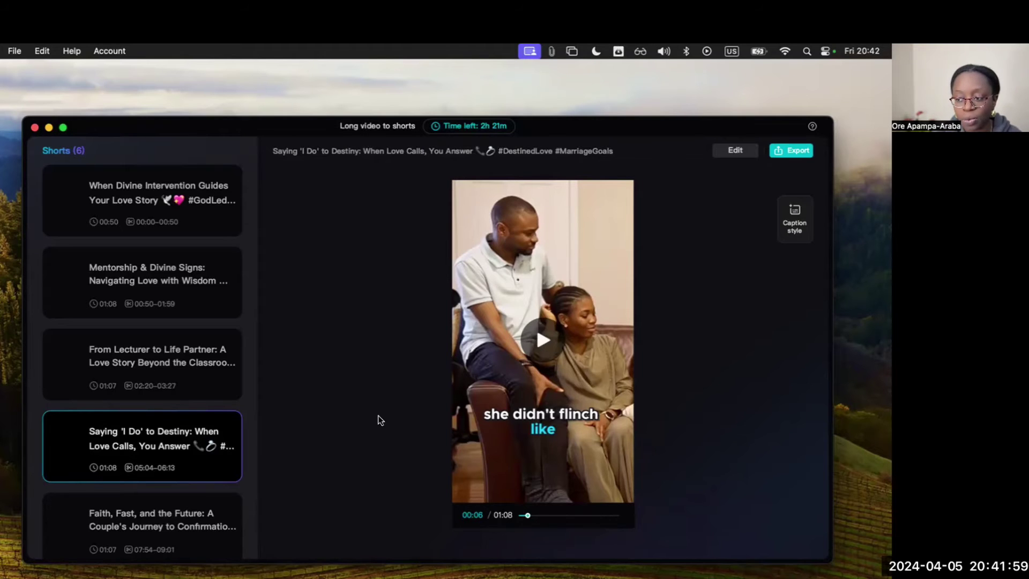
# Step: Preview 'Faith, Fast, and the Future', pausing and skipping further ahead
pyautogui.click(156, 506)
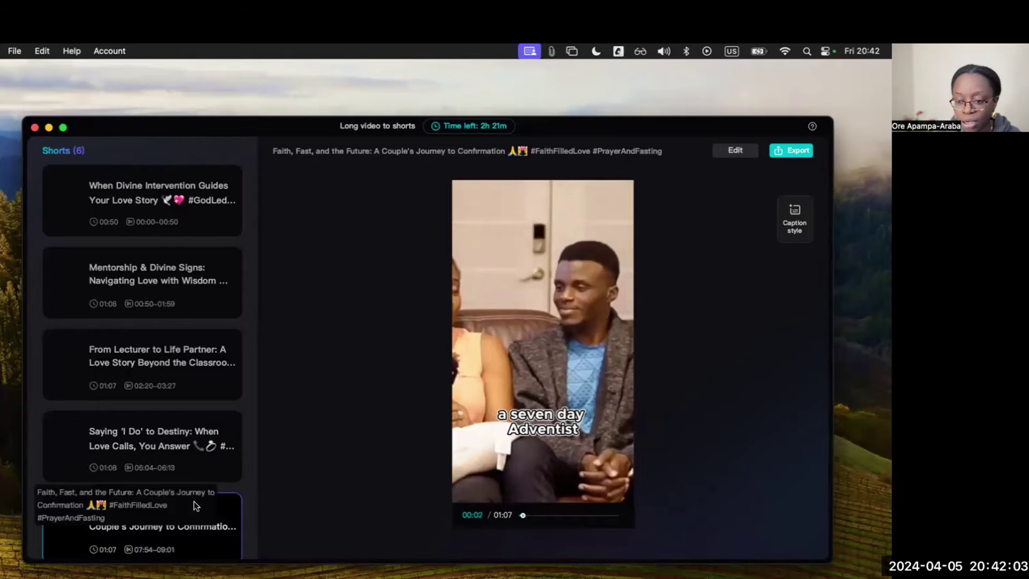
pyautogui.click(478, 281)
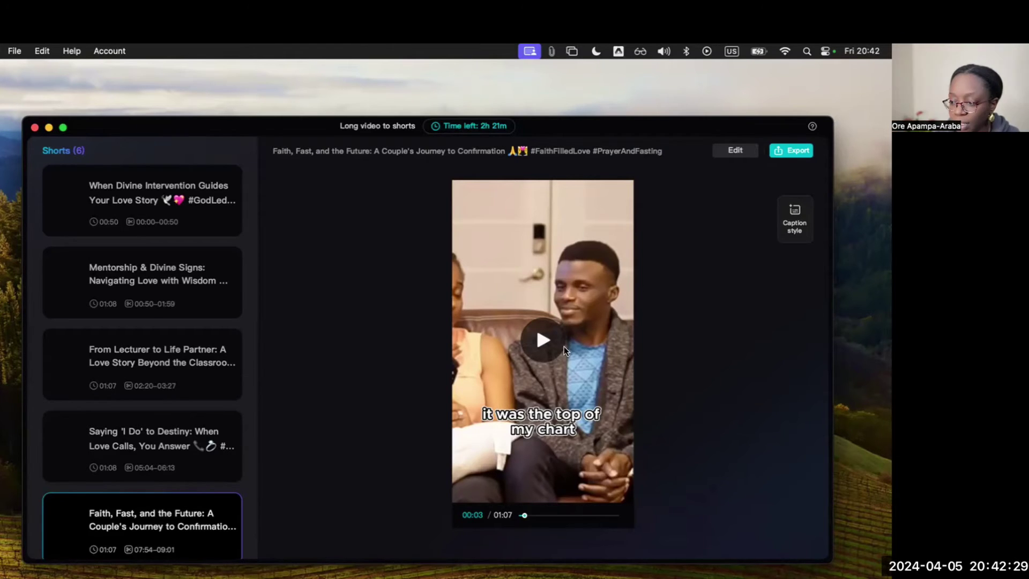
pyautogui.moveTo(525, 515); pyautogui.dragTo(574, 515)
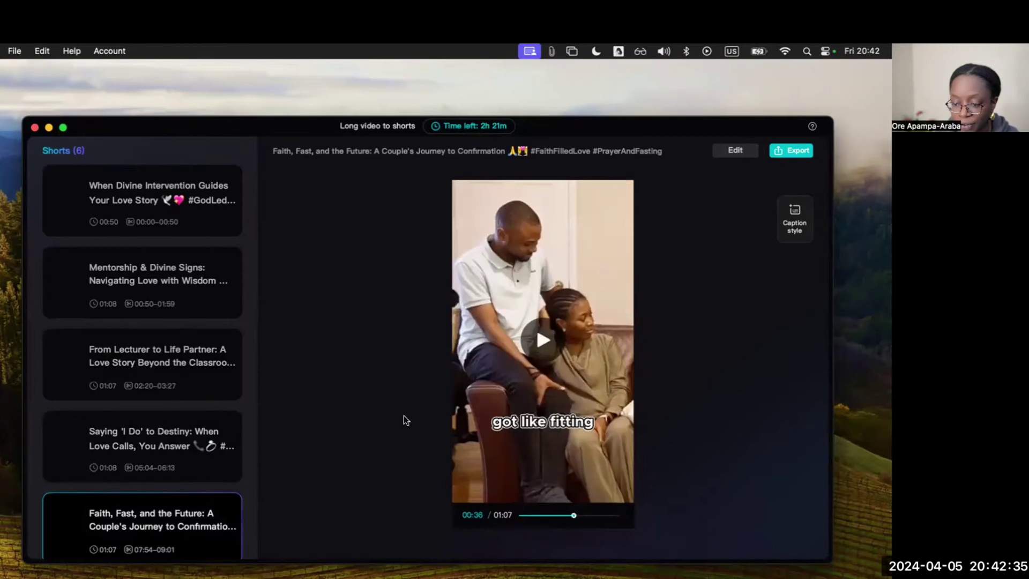
pyautogui.scroll(-3, 133, 358)
# Step: Preview 'Heeding Divine Nudges' and open it for editing
pyautogui.click(133, 493)
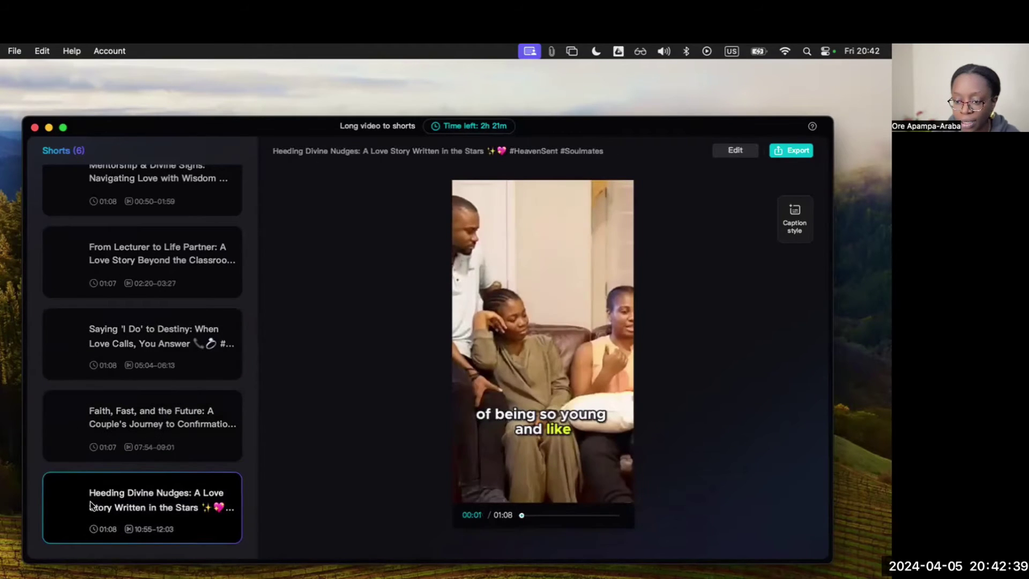
pyautogui.click(561, 330)
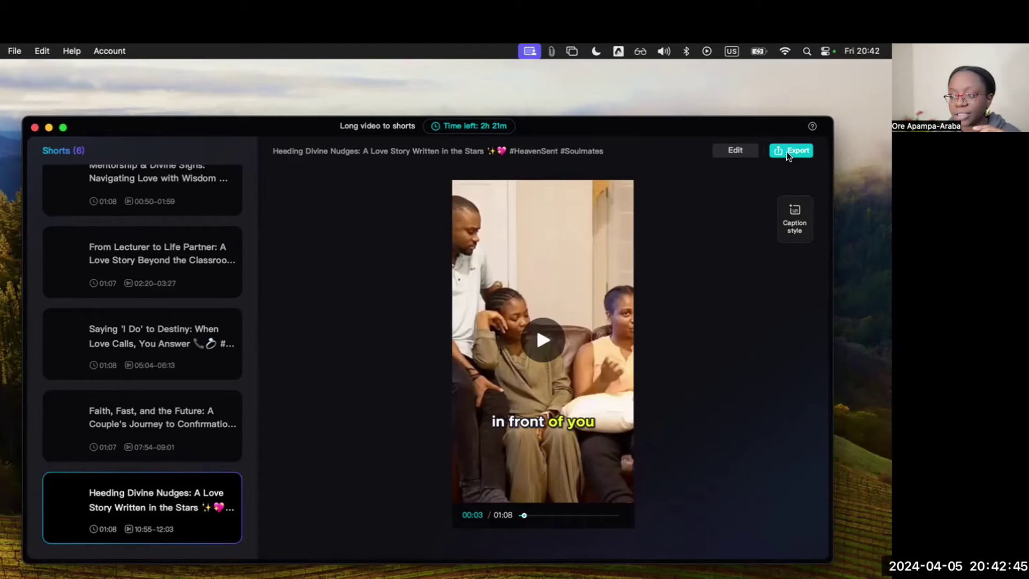
pyautogui.click(734, 150)
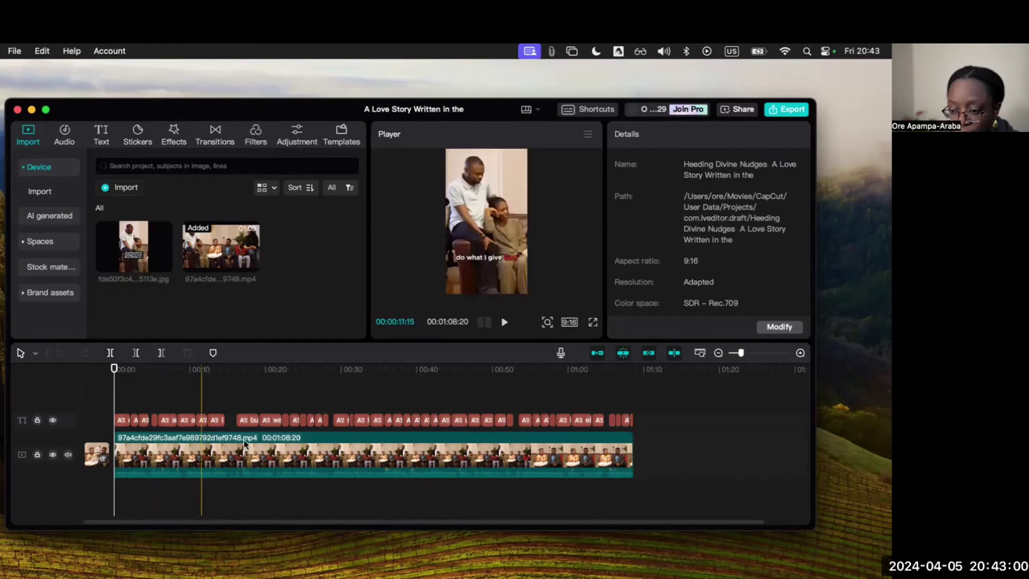
pyautogui.click(320, 453)
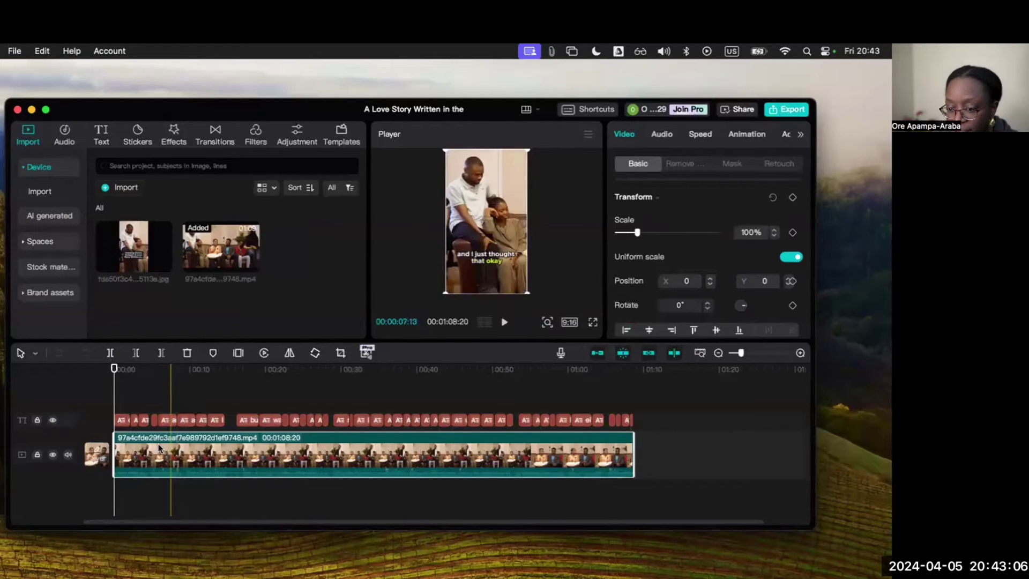
pyautogui.click(231, 383)
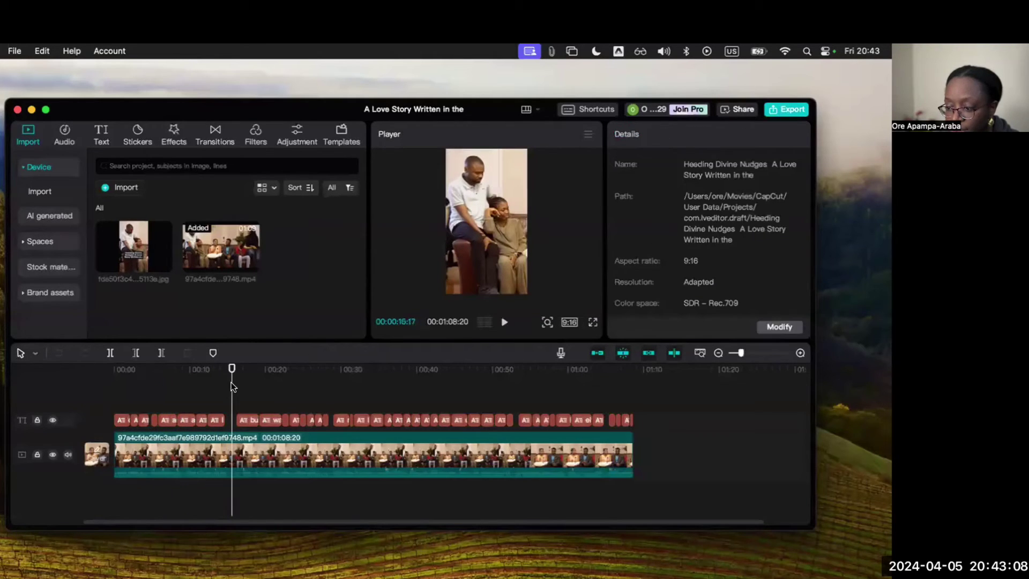
pyautogui.click(237, 455)
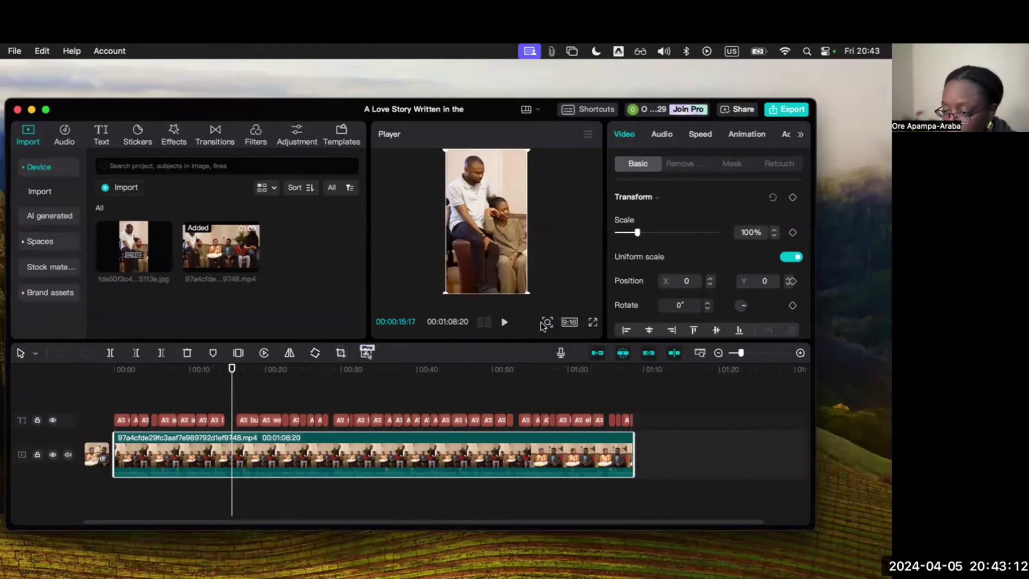
pyautogui.scroll(-8, 661, 193)
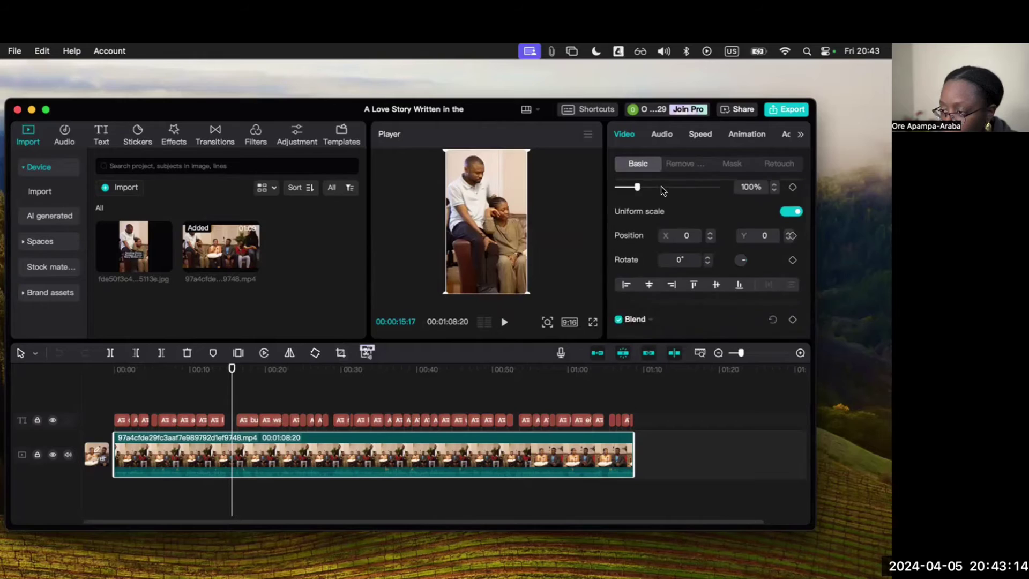
pyautogui.scroll(-3, 660, 185)
pyautogui.scroll(5, 661, 186)
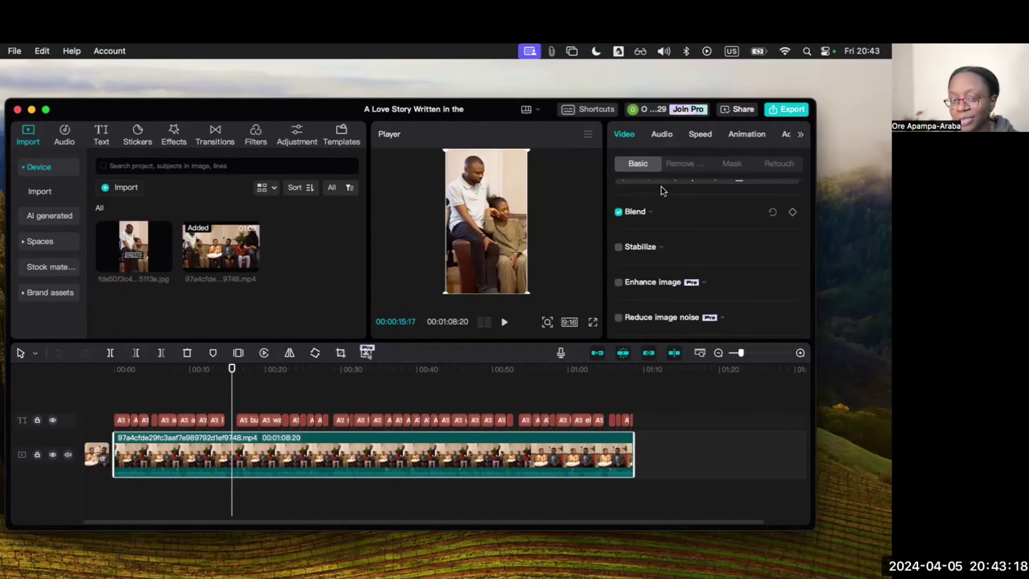
pyautogui.click(518, 368)
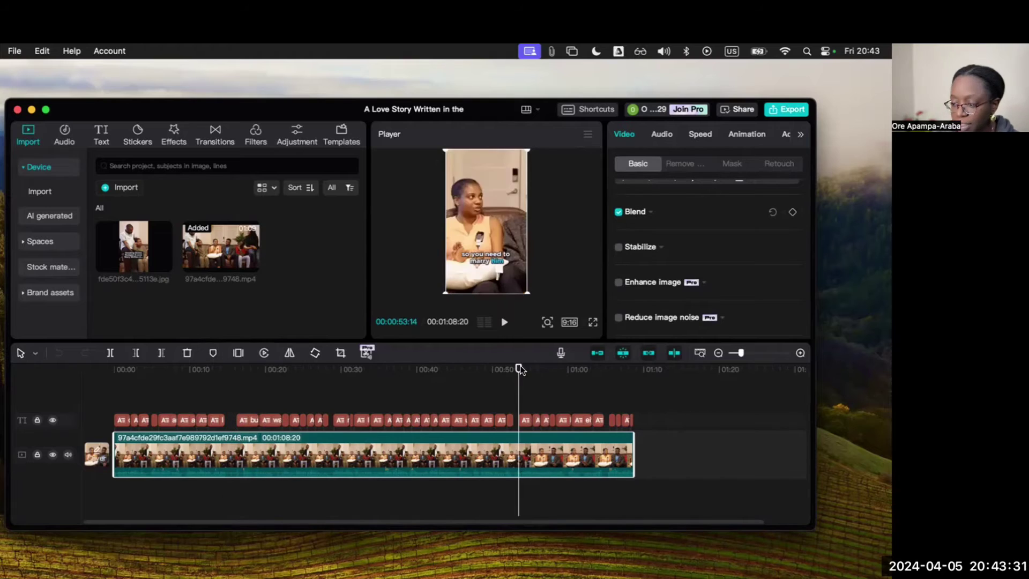
pyautogui.press('space')
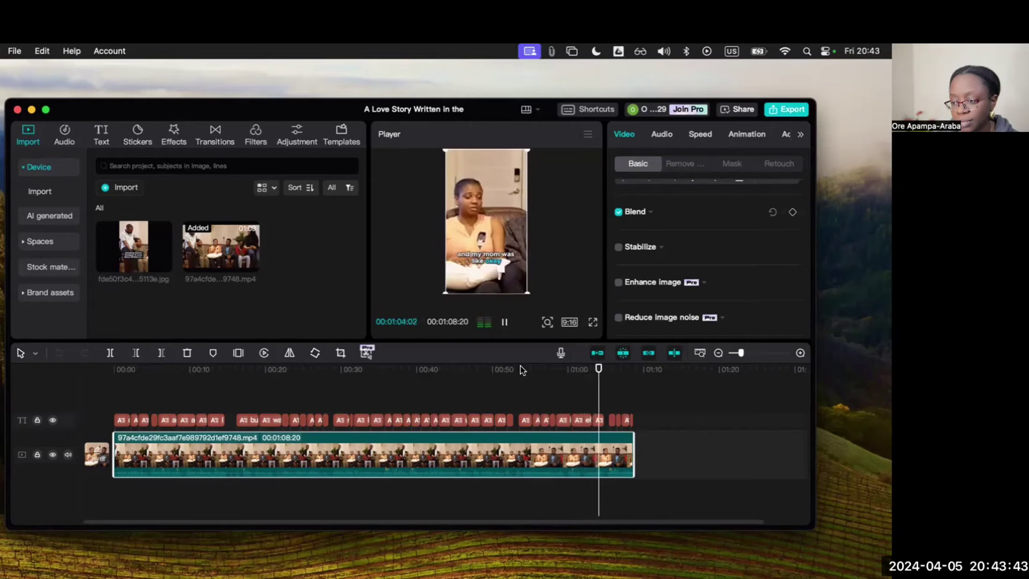
pyautogui.press('space')
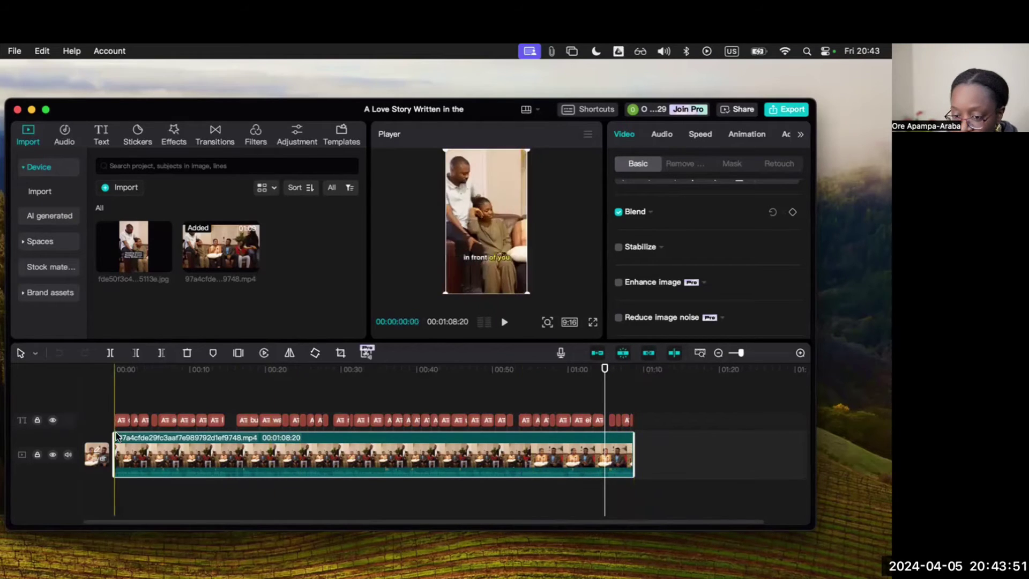
# Step: Trim the clip's start to leave a 00:00:26:26 short and play it from the beginning
pyautogui.moveTo(116, 449); pyautogui.dragTo(383, 456)
pyautogui.moveTo(472, 475); pyautogui.dragTo(427, 474)
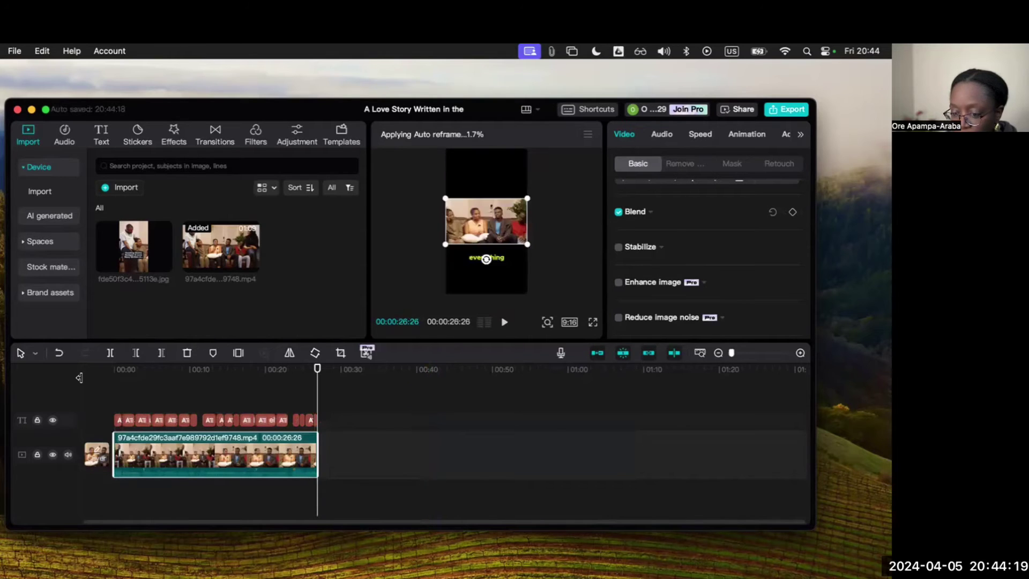
pyautogui.click(114, 380)
pyautogui.press('space')
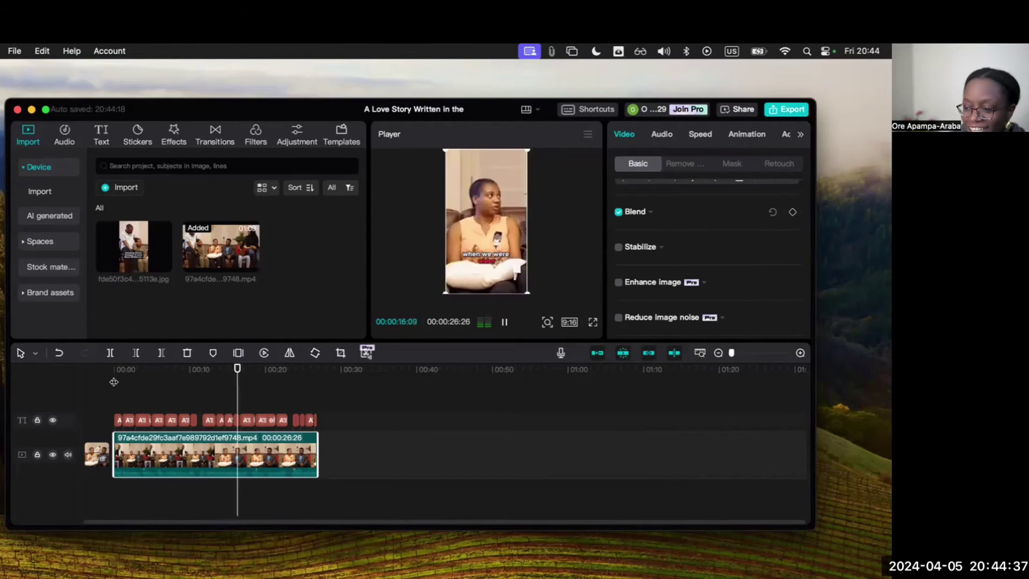
pyautogui.press('space')
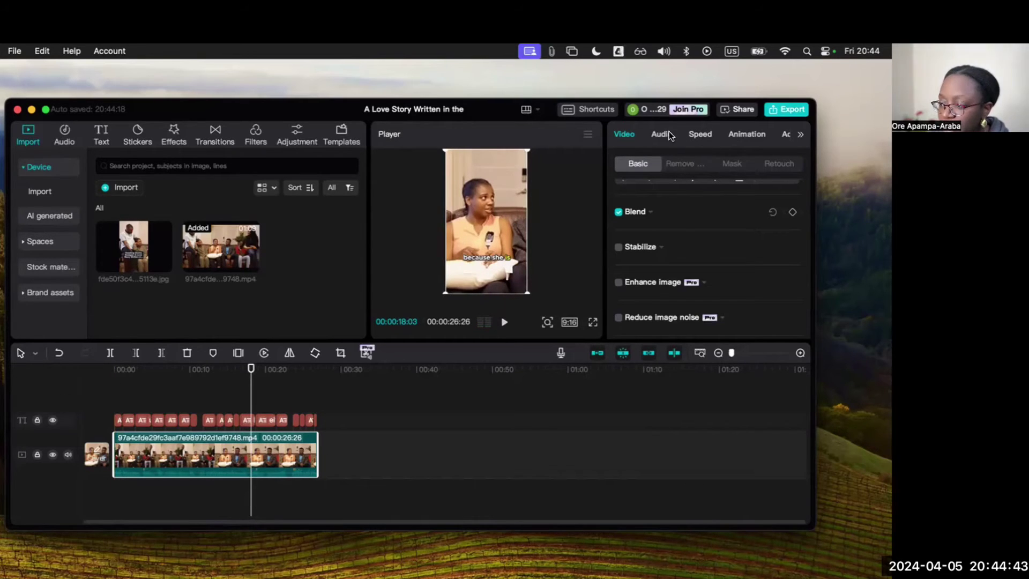
# Step: In the Captions list, erase the wrong words in caption 12
pyautogui.click(247, 421)
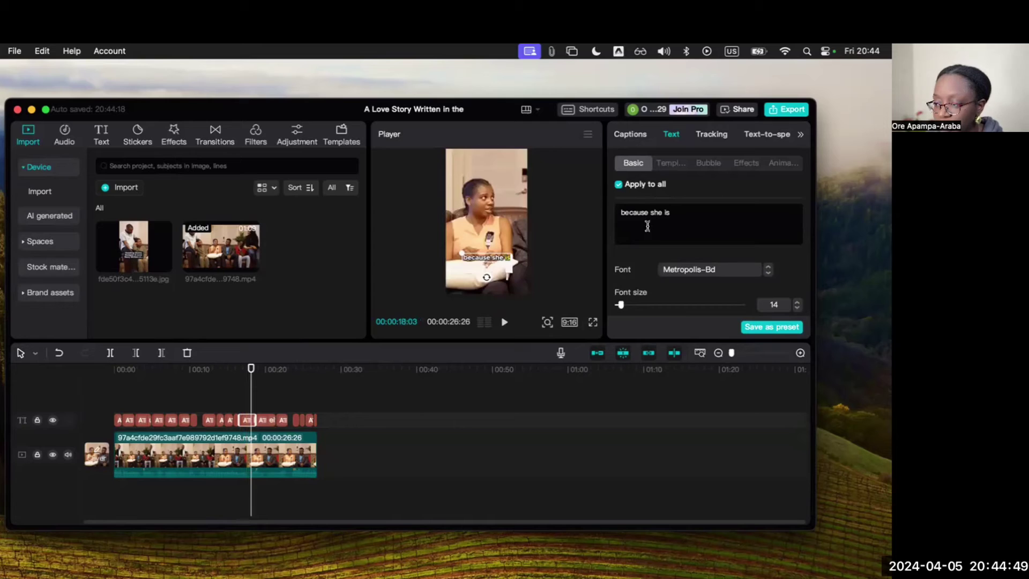
pyautogui.click(637, 129)
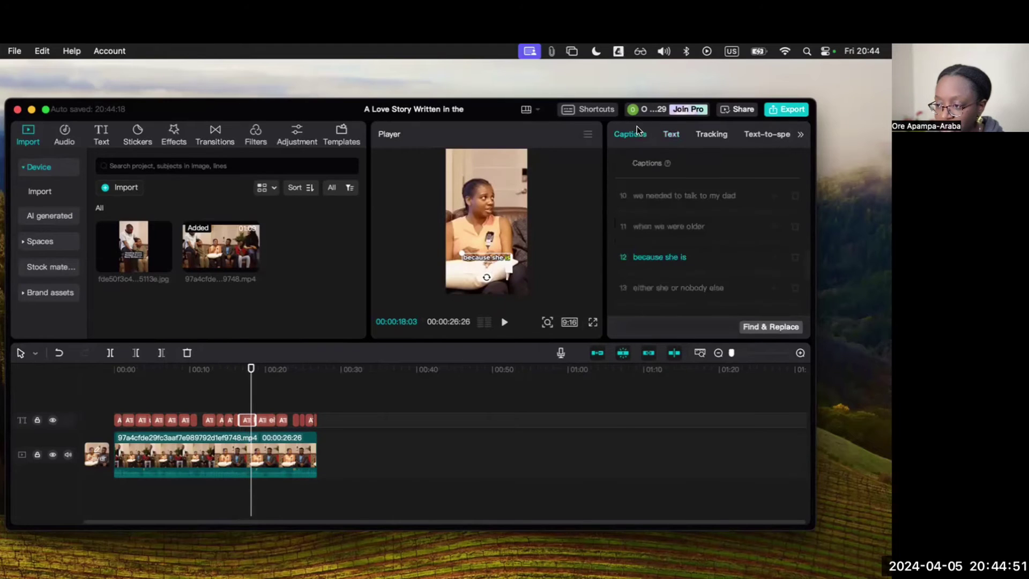
pyautogui.click(666, 257)
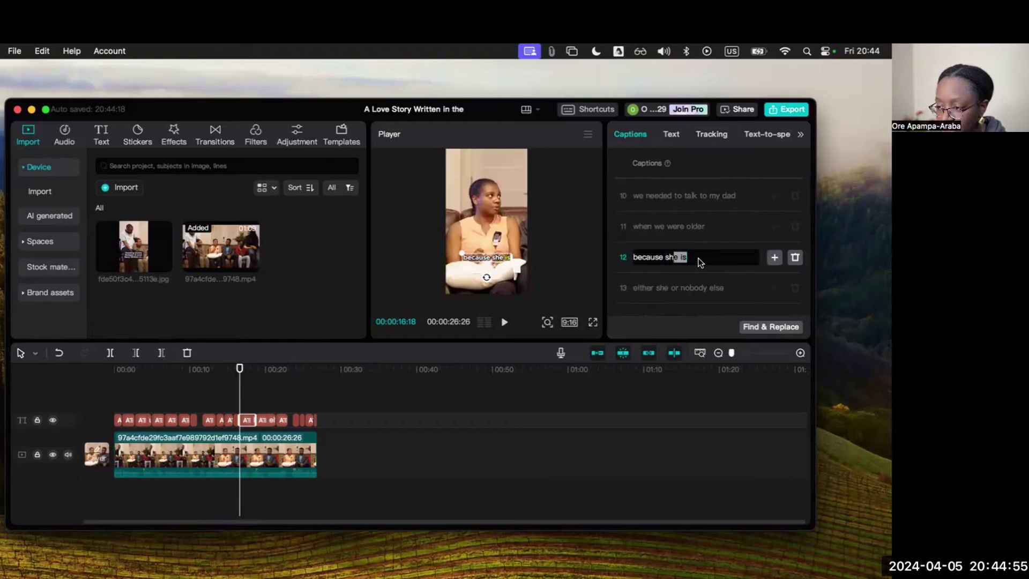
pyautogui.press('BackSpace')
pyautogui.press('BackSpace')
pyautogui.press('BackSpace')
pyautogui.press('BackSpace')
pyautogui.press('BackSpace')
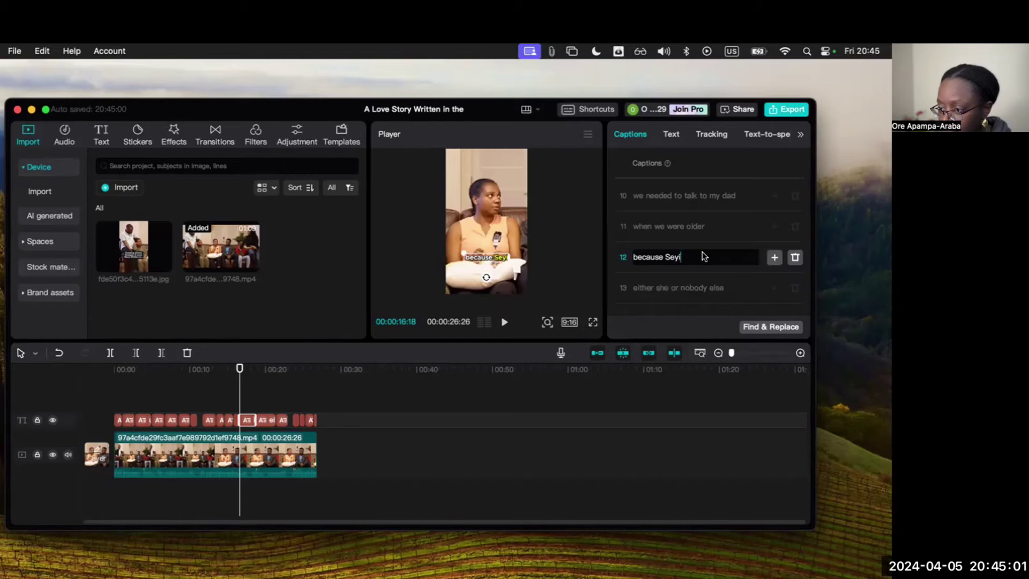
# Step: Replace 'she' in caption 13 with the partner's name and replay to verify
pyautogui.click(643, 290)
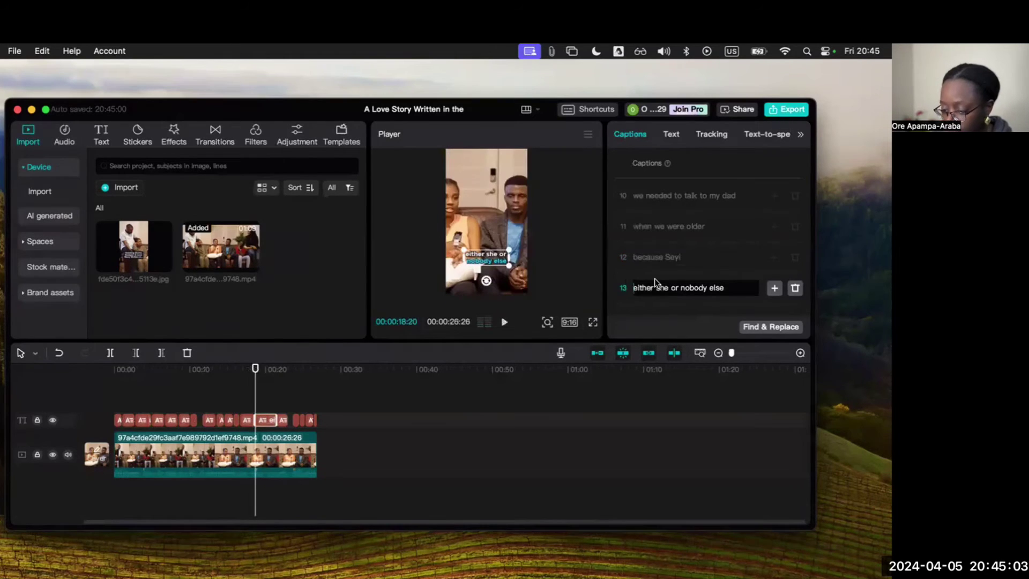
pyautogui.click(505, 322)
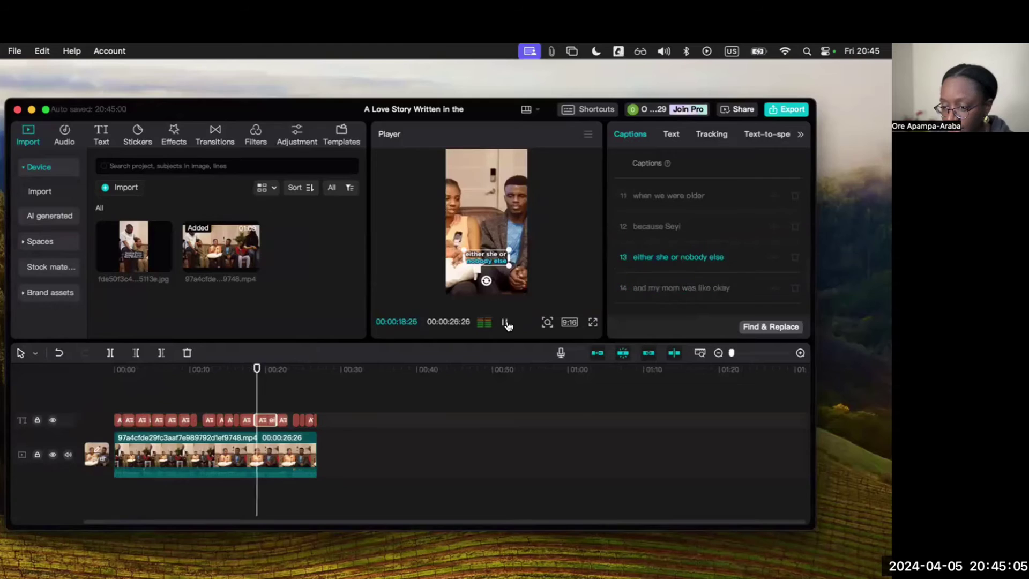
pyautogui.click(505, 322)
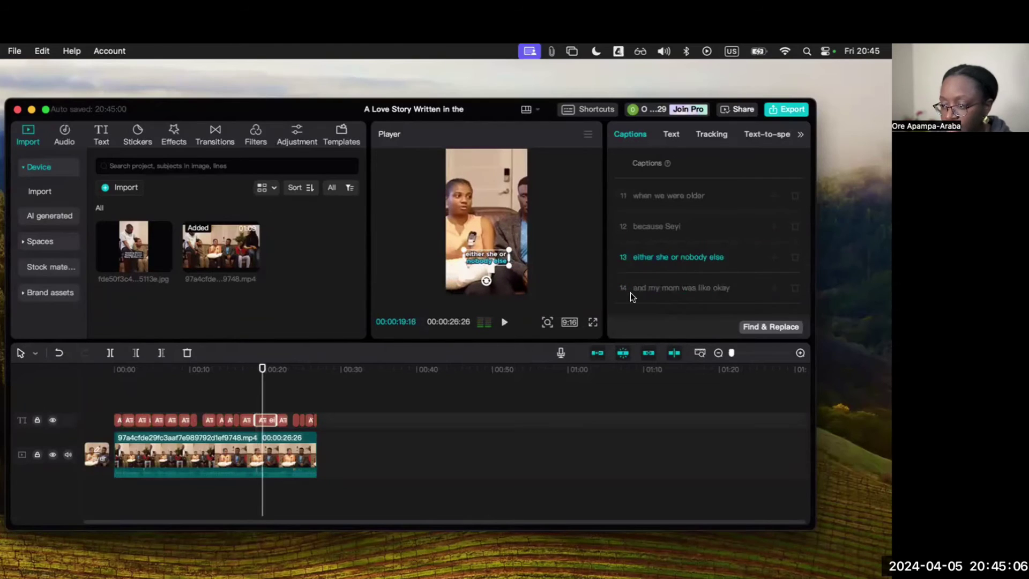
pyautogui.doubleClick(663, 257)
pyautogui.write('Seyi')
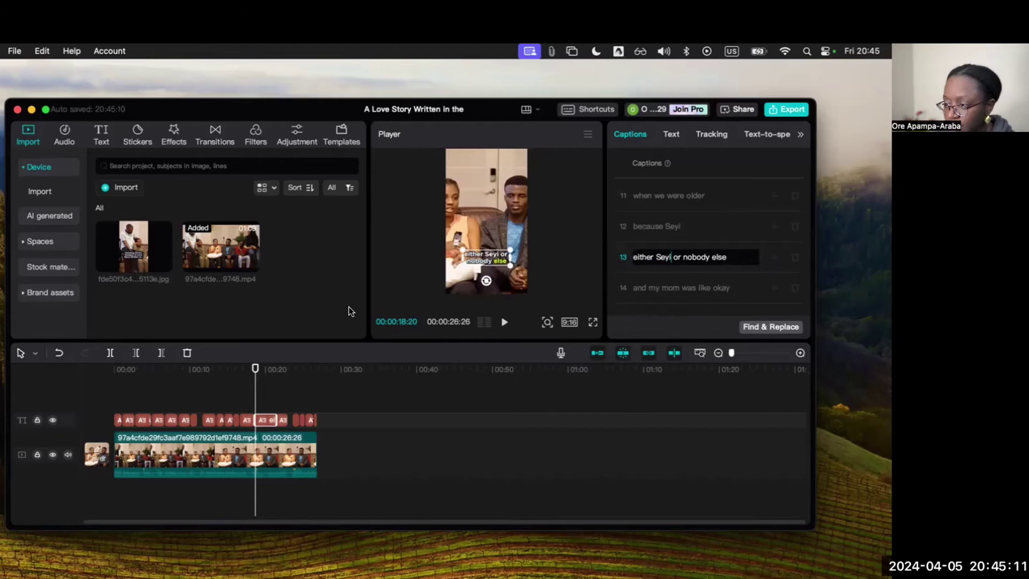
pyautogui.click(505, 323)
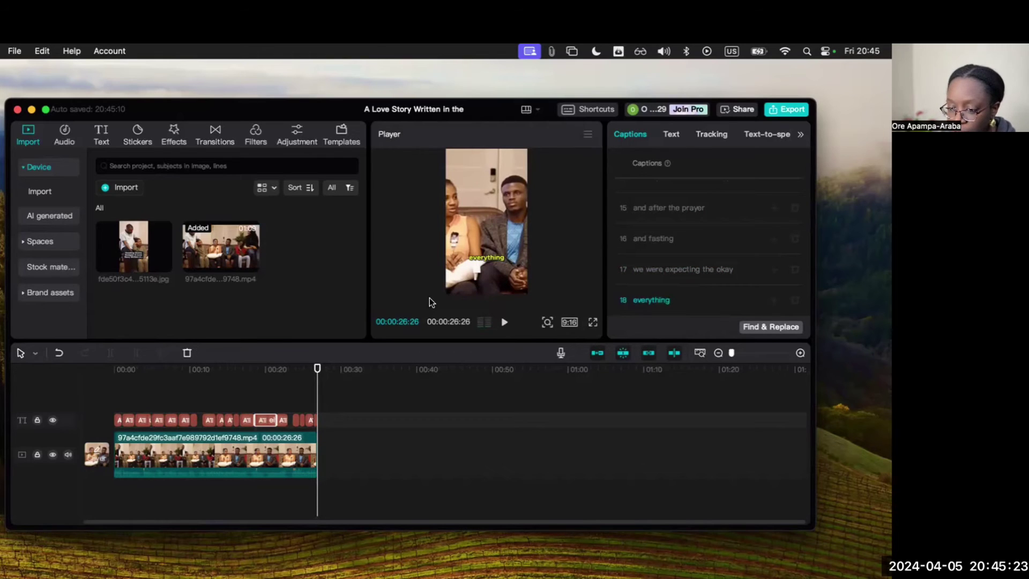
pyautogui.click(311, 449)
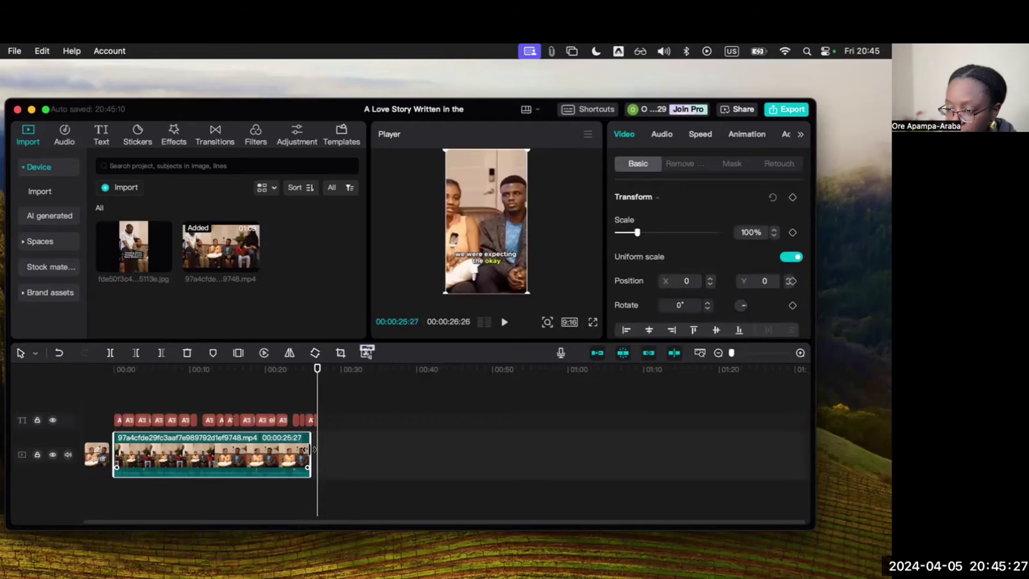
# Step: Trim the clip's end back to the 00:23 mark, then preview the opening frames
pyautogui.moveTo(308, 449); pyautogui.dragTo(304, 449)
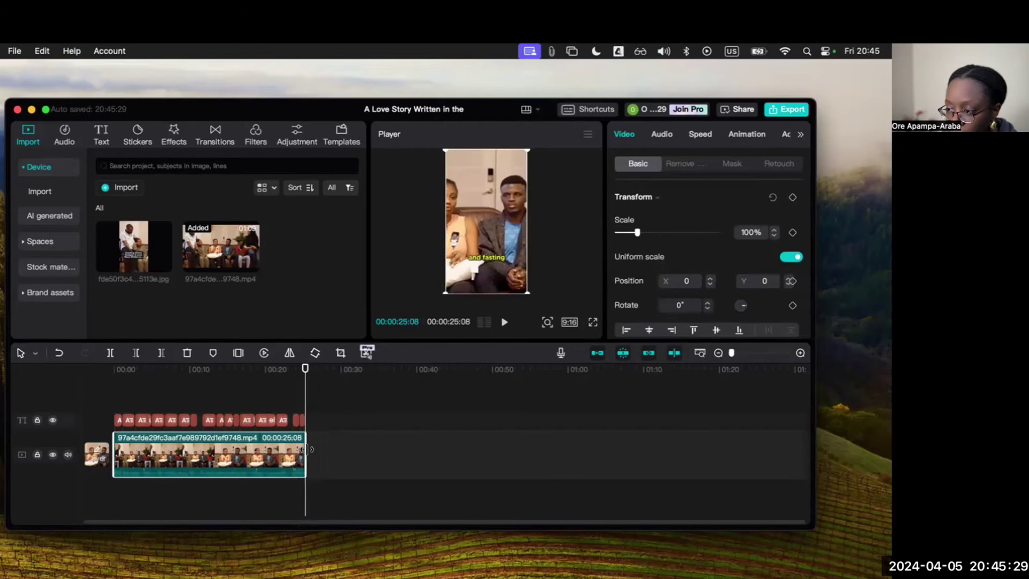
pyautogui.click(286, 451)
pyautogui.press('space')
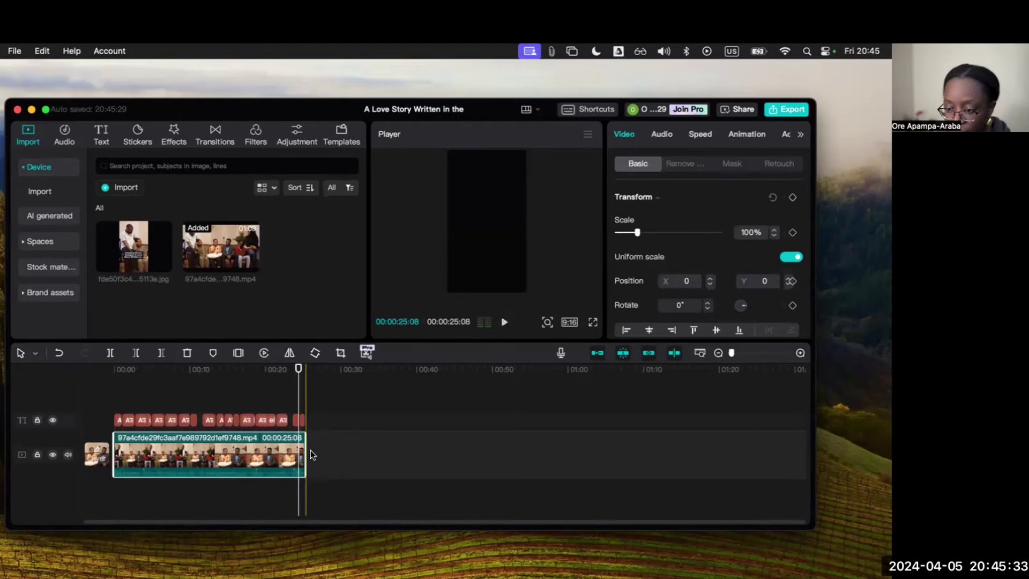
pyautogui.moveTo(305, 450); pyautogui.dragTo(286, 444)
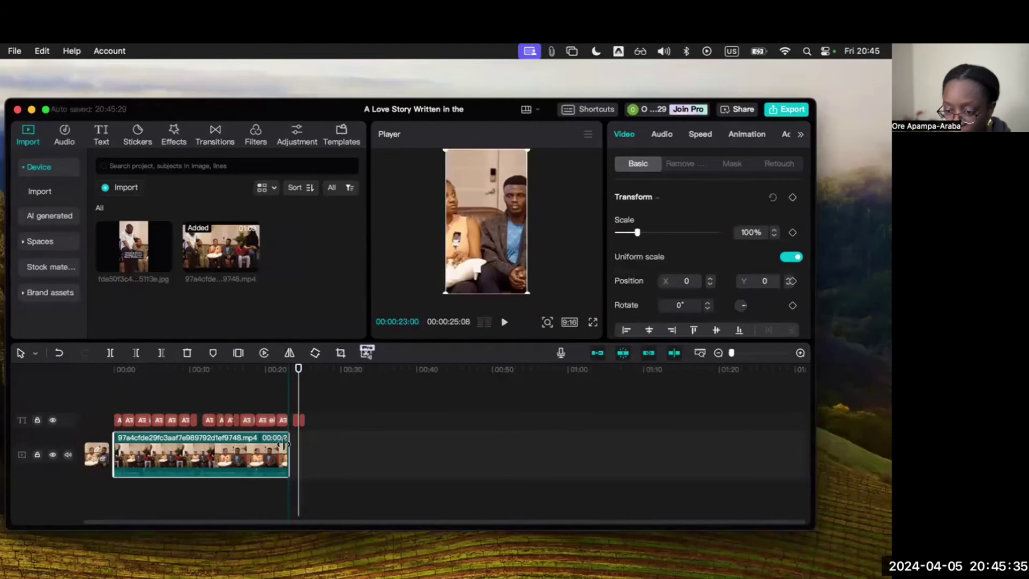
pyautogui.click(113, 368)
pyautogui.moveTo(114, 368); pyautogui.dragTo(69, 380)
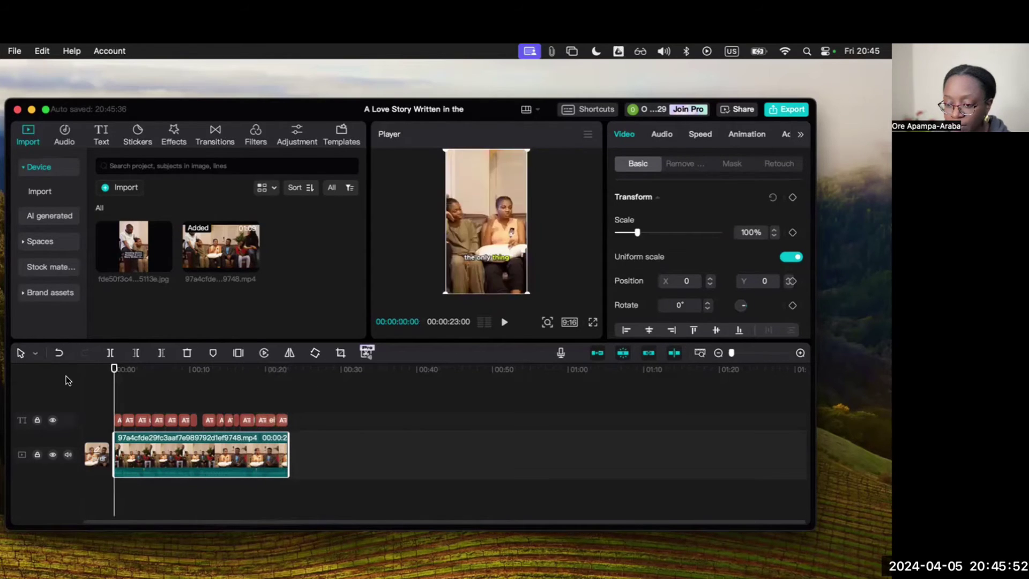
pyautogui.click(787, 109)
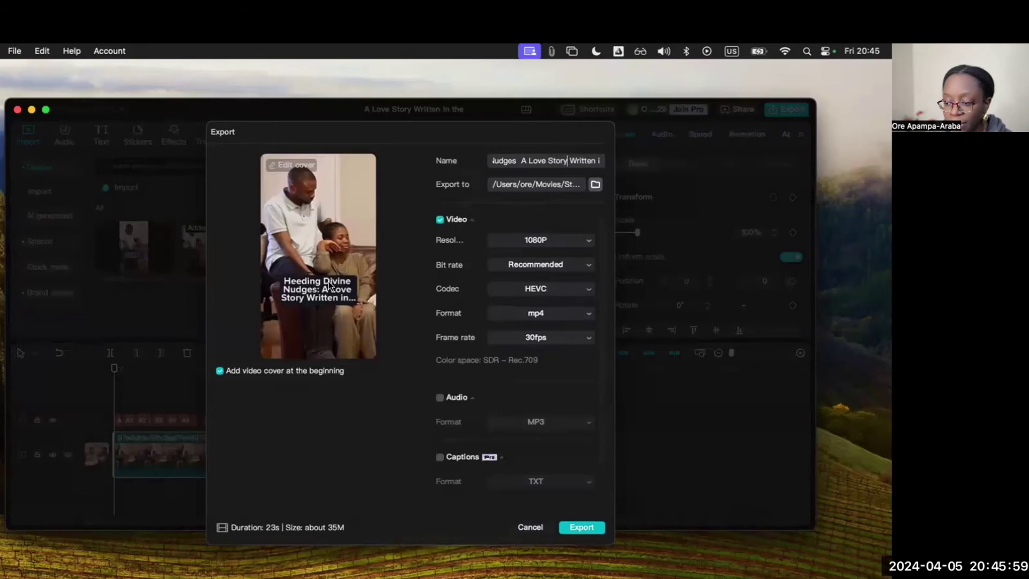
pyautogui.press('Escape')
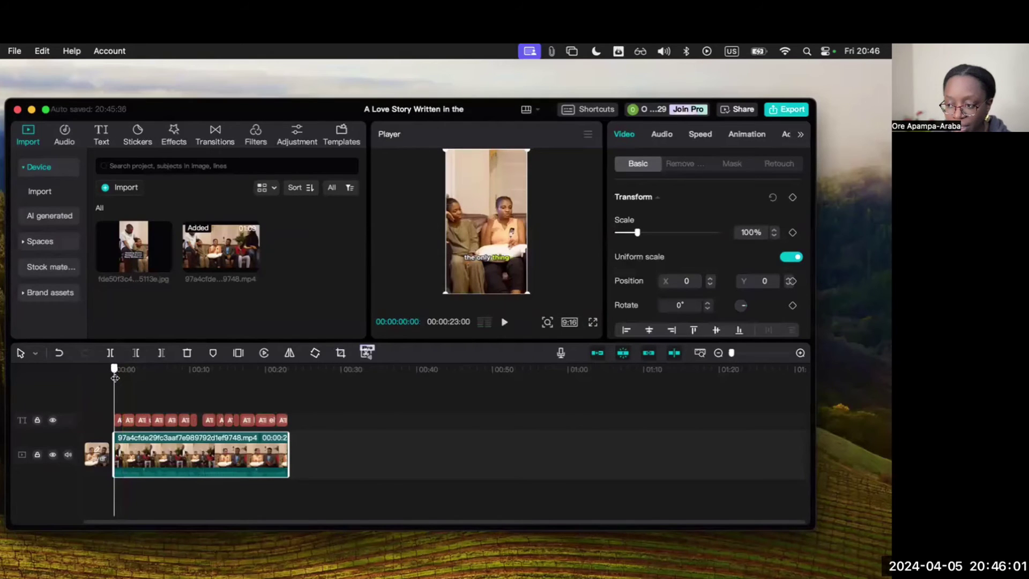
pyautogui.moveTo(150, 377); pyautogui.dragTo(104, 392)
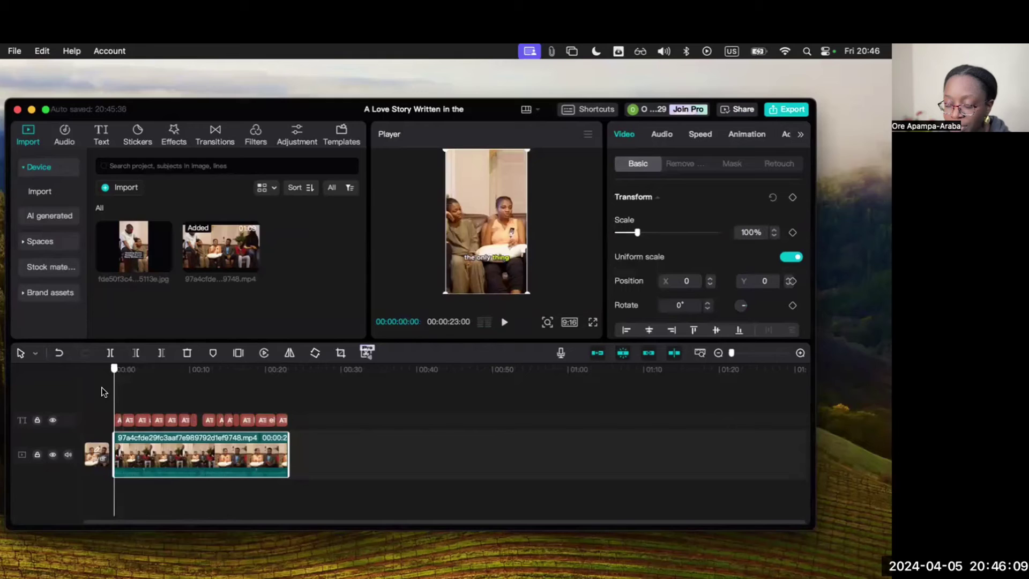
pyautogui.click(153, 388)
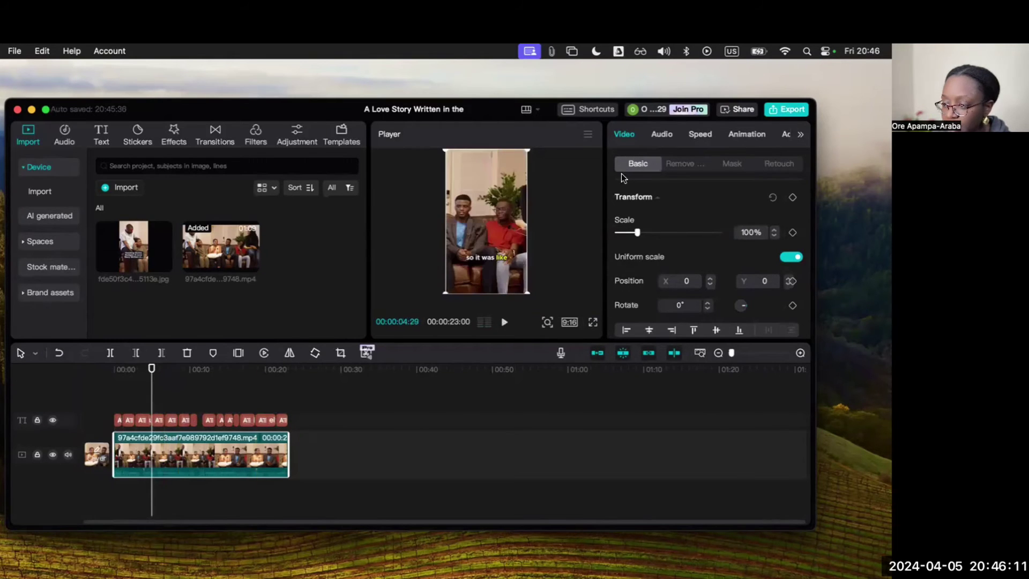
# Step: Auto reframe the clip to a 3:4 aspect ratio with Slow camera moving speed
pyautogui.scroll(-2, 712, 201)
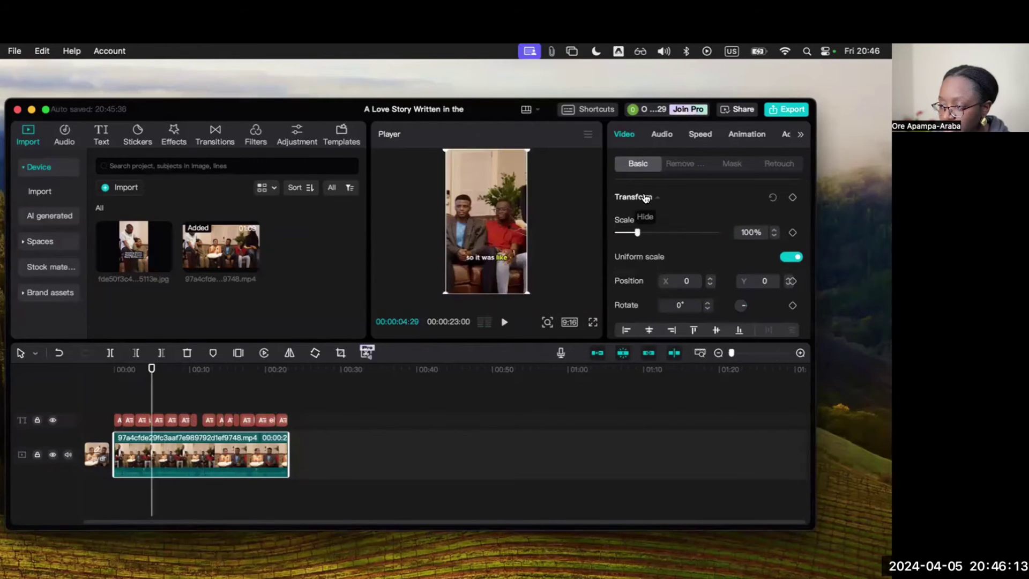
pyautogui.scroll(-10, 646, 199)
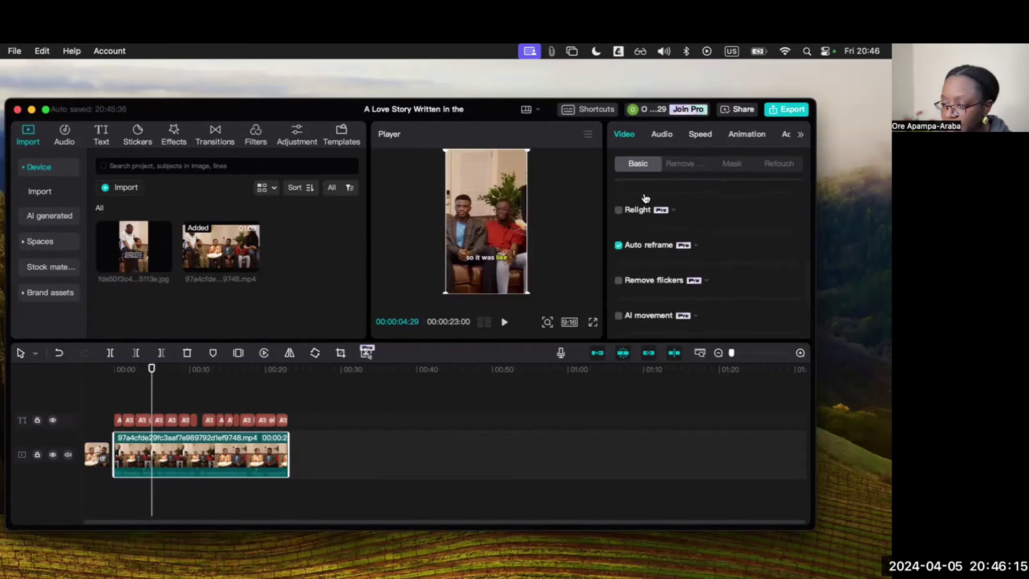
pyautogui.click(697, 212)
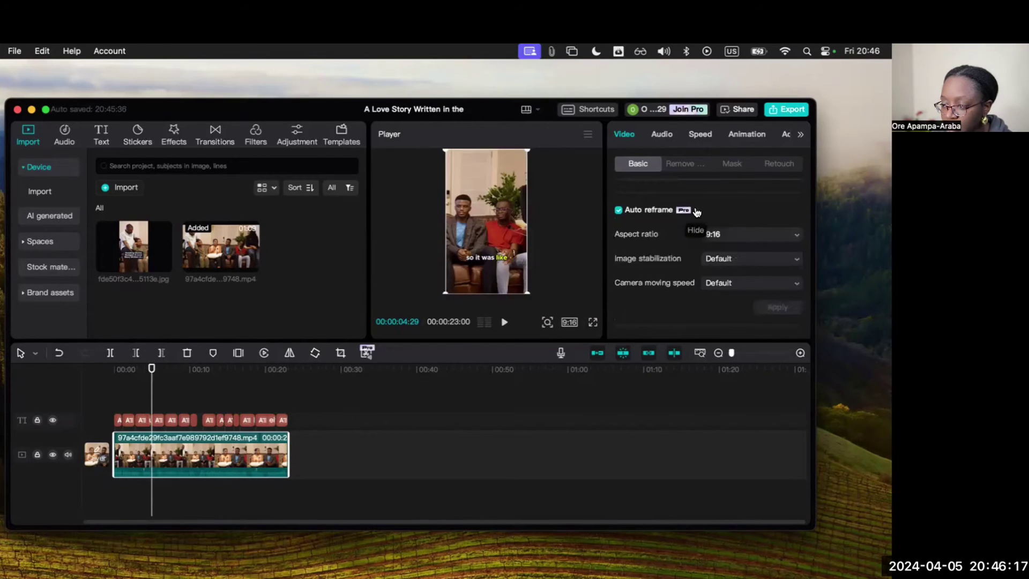
pyautogui.click(752, 236)
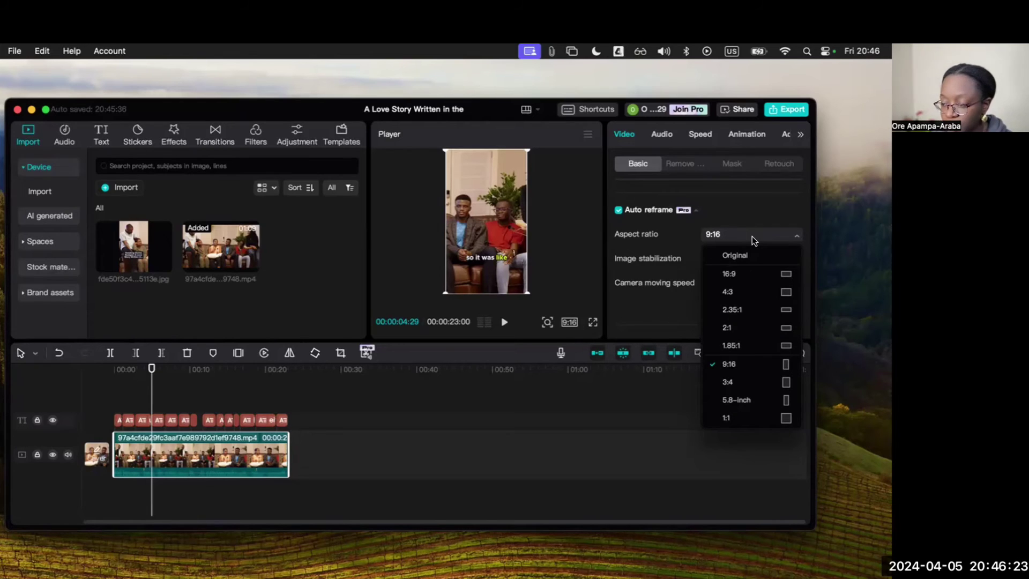
pyautogui.click(742, 379)
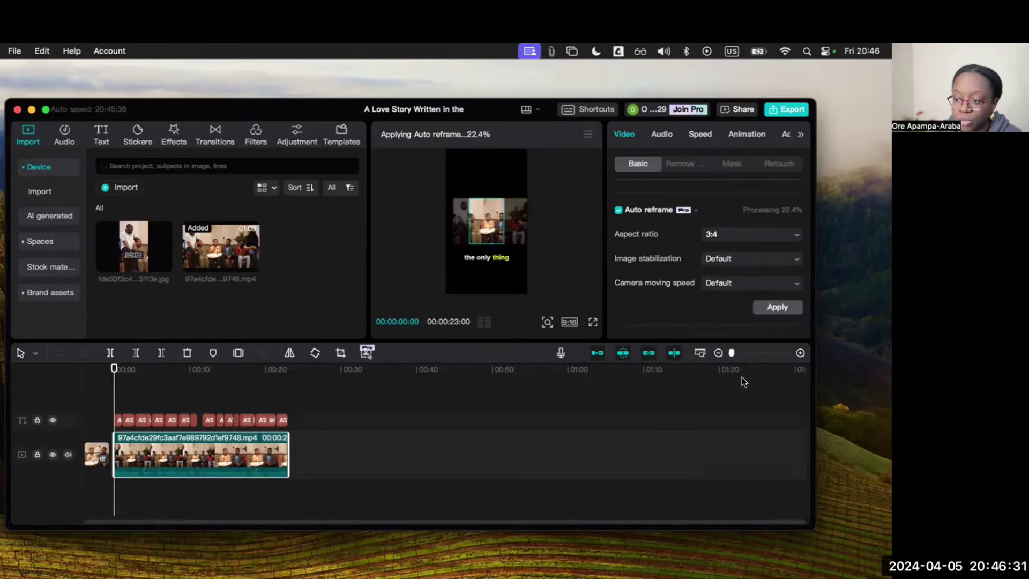
pyautogui.click(738, 281)
pyautogui.click(729, 346)
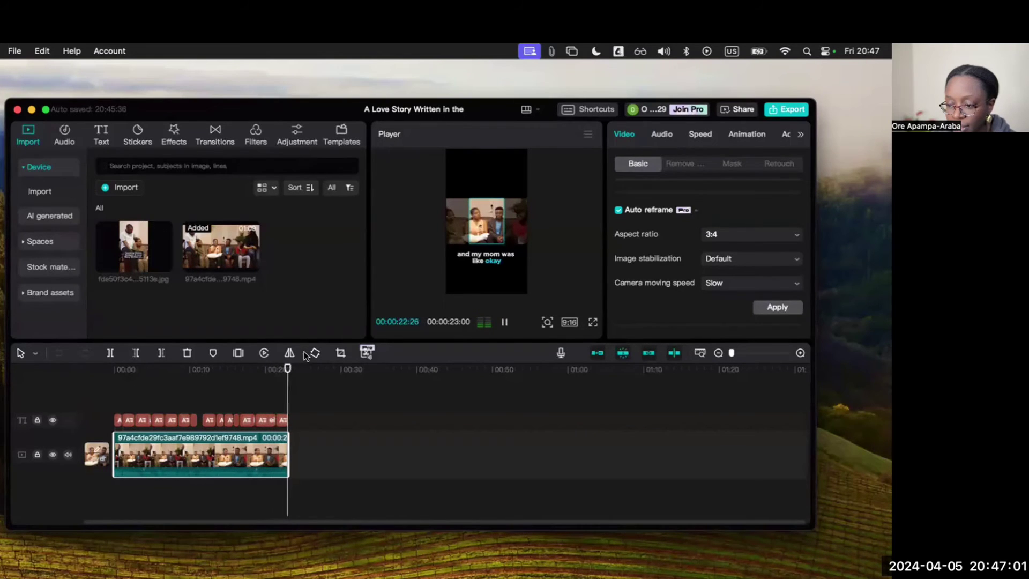
pyautogui.click(103, 378)
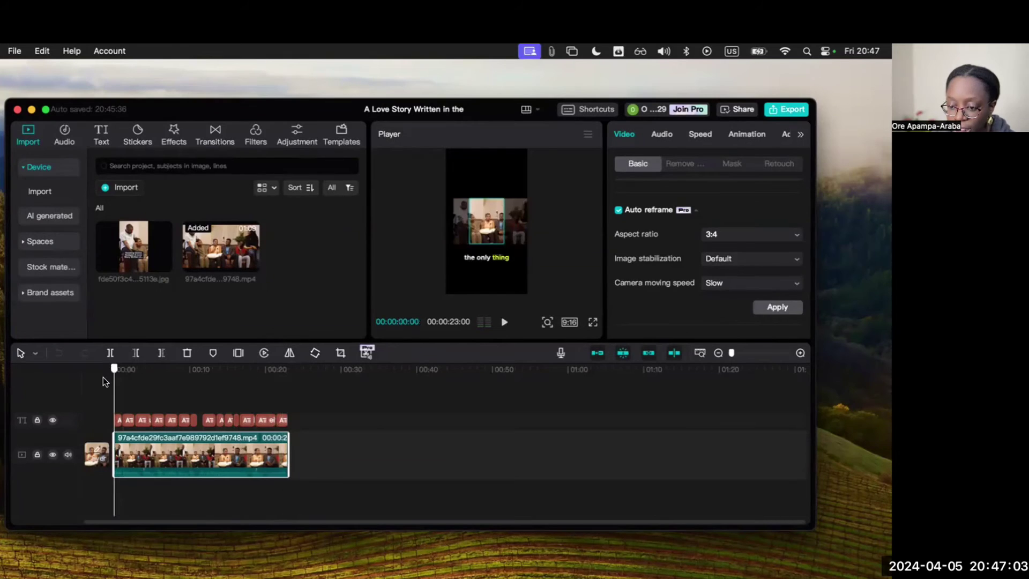
# Step: Maximize the editor, turn off Auto reframe and scale the clip up to fill the 9:16 frame
pyautogui.doubleClick(333, 111)
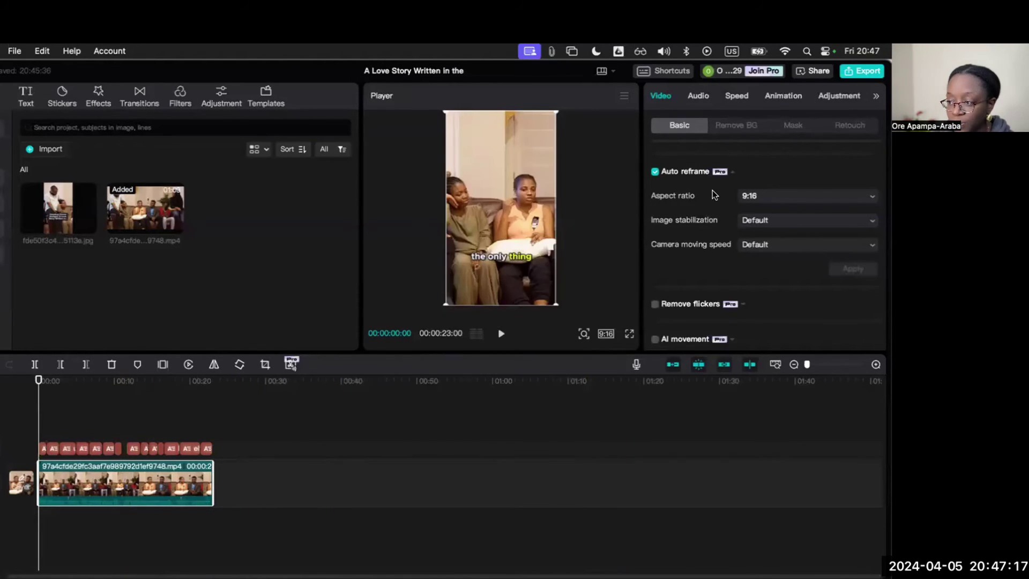
pyautogui.scroll(-5, 712, 194)
pyautogui.scroll(5, 676, 322)
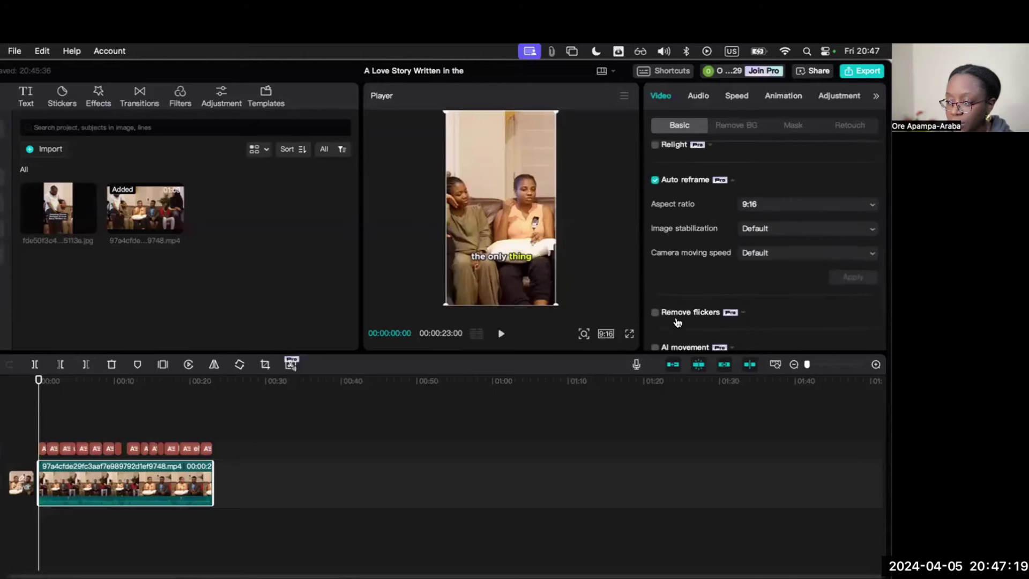
pyautogui.scroll(1, 677, 321)
pyautogui.click(656, 206)
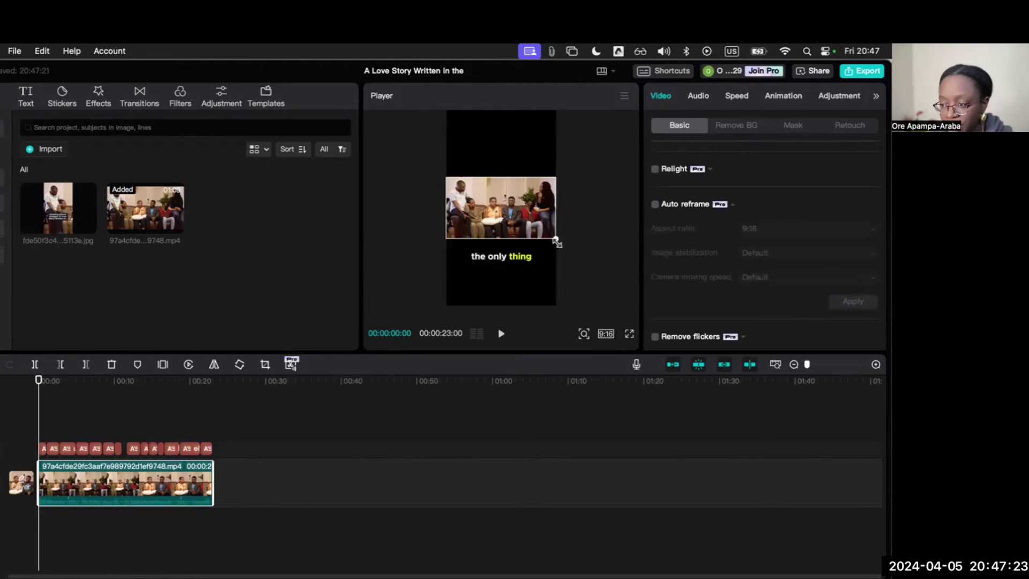
pyautogui.moveTo(556, 241); pyautogui.dragTo(632, 281)
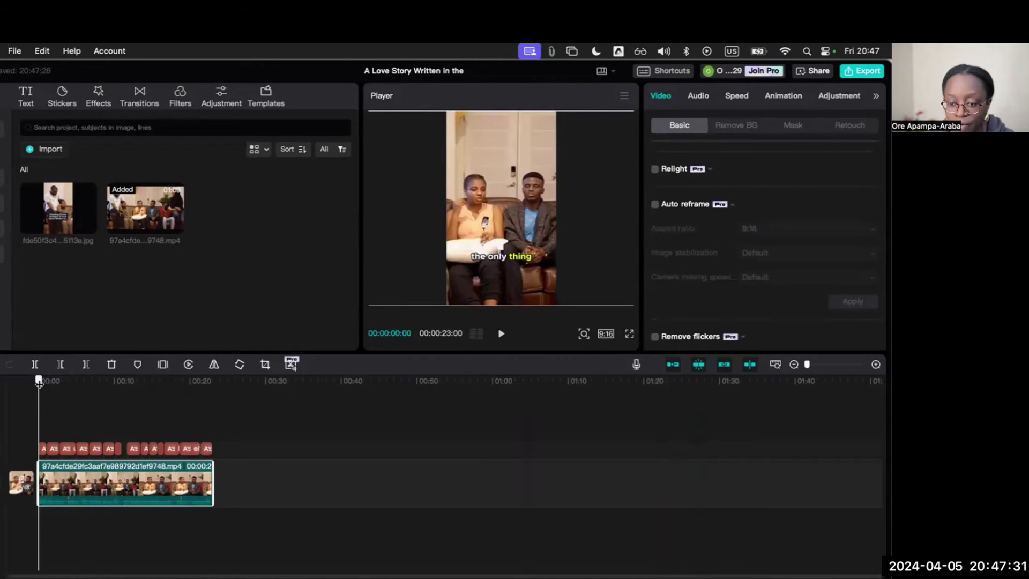
# Step: Scrub the timeline from about 15 seconds to the end to check the enlarged clip
pyautogui.moveTo(39, 382); pyautogui.dragTo(75, 396)
pyautogui.moveTo(127, 399); pyautogui.dragTo(213, 401)
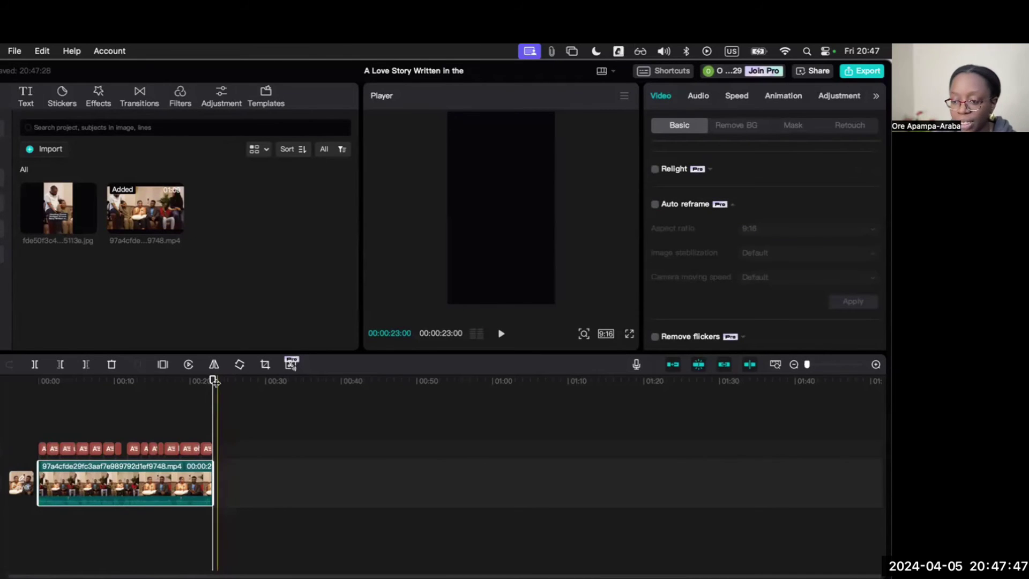
pyautogui.click(123, 399)
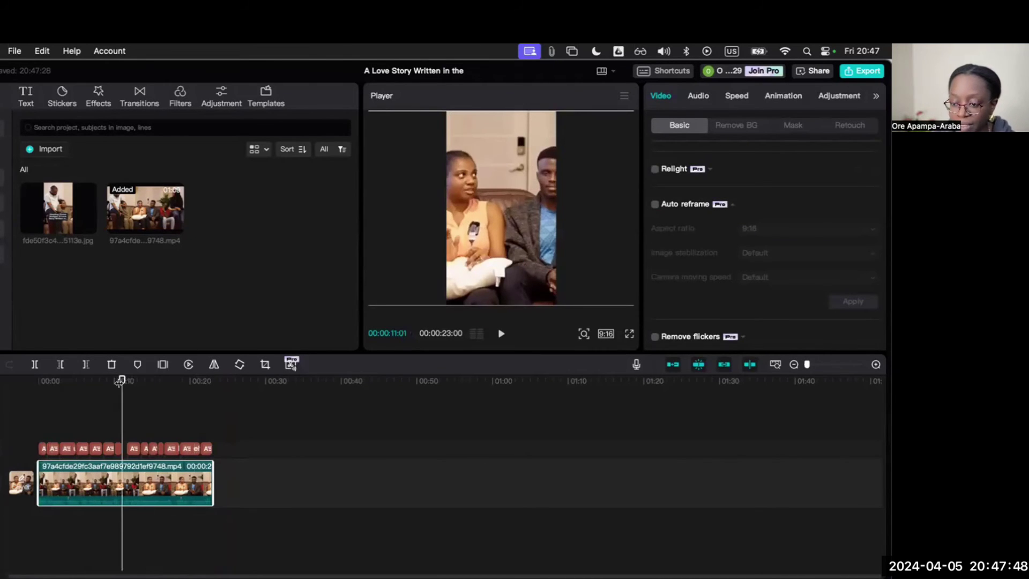
# Step: Close the export settings and open Cover design from the timeline's cover thumbnail
pyautogui.click(862, 68)
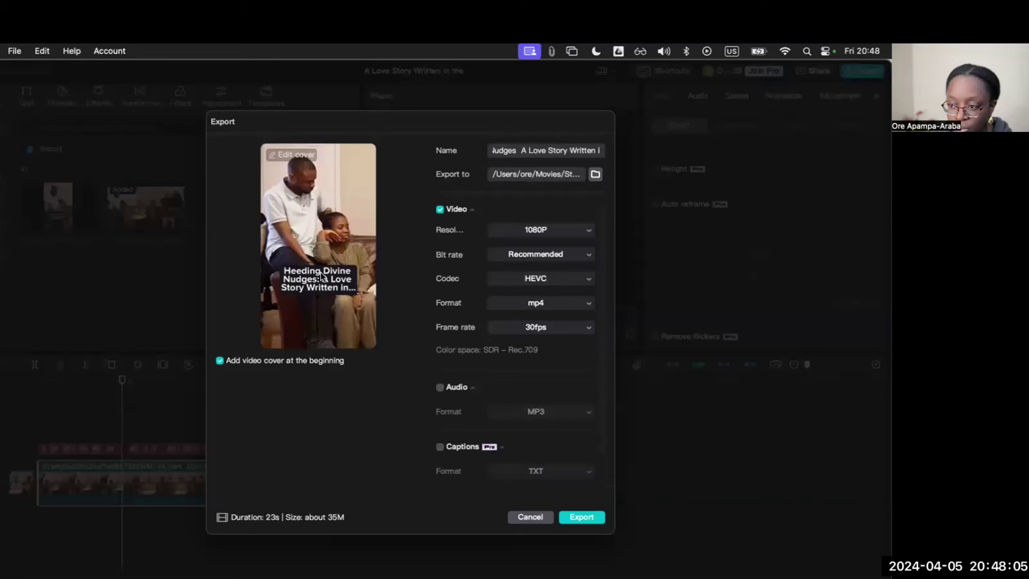
pyautogui.click(530, 517)
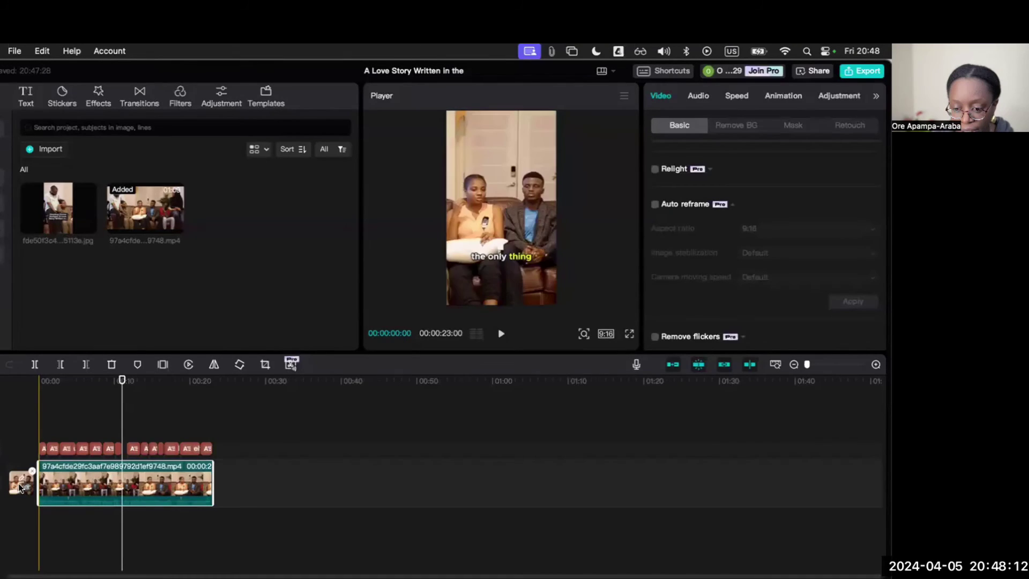
pyautogui.click(21, 488)
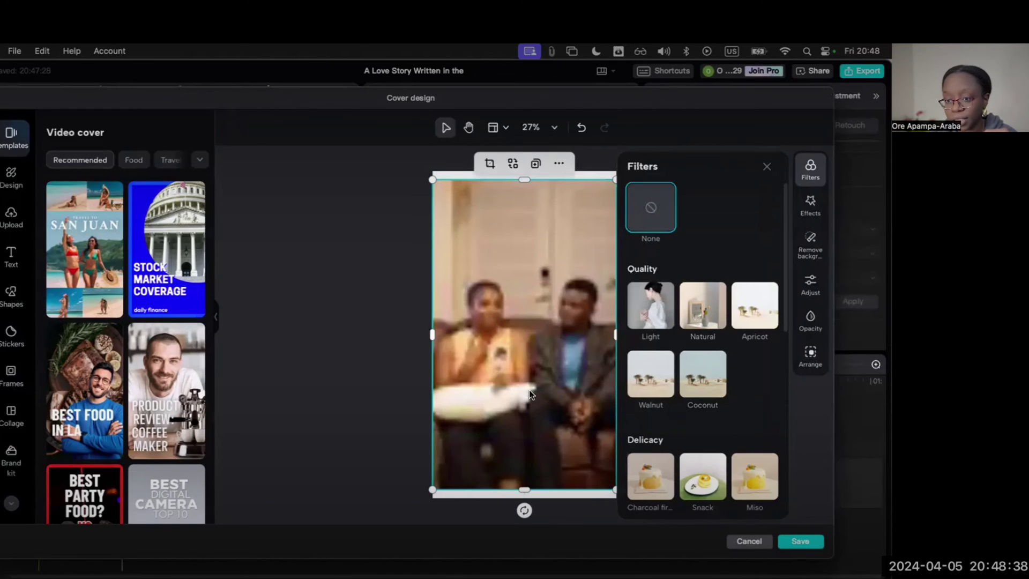
# Step: Exit Cover design without saving and reopen the export settings
pyautogui.click(747, 542)
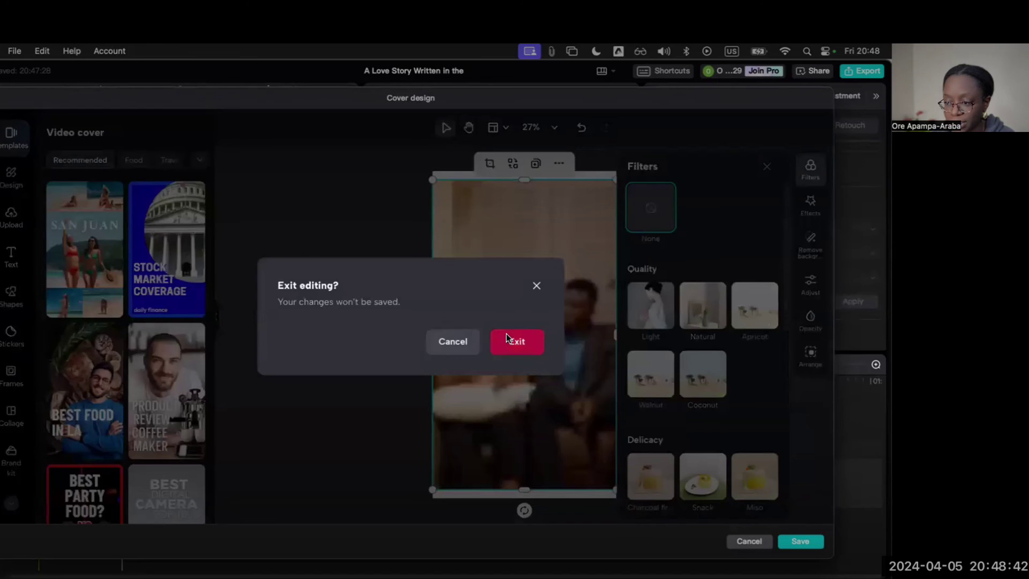
pyautogui.click(506, 334)
pyautogui.click(864, 71)
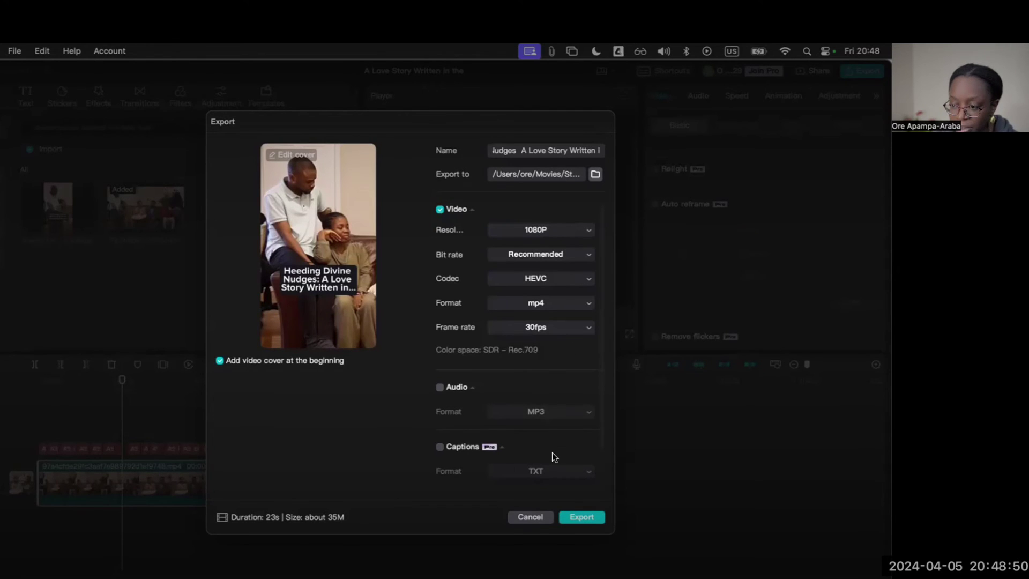
# Step: Export the 23-second short as a 1080P MP4 and close the finished-export window
pyautogui.click(581, 517)
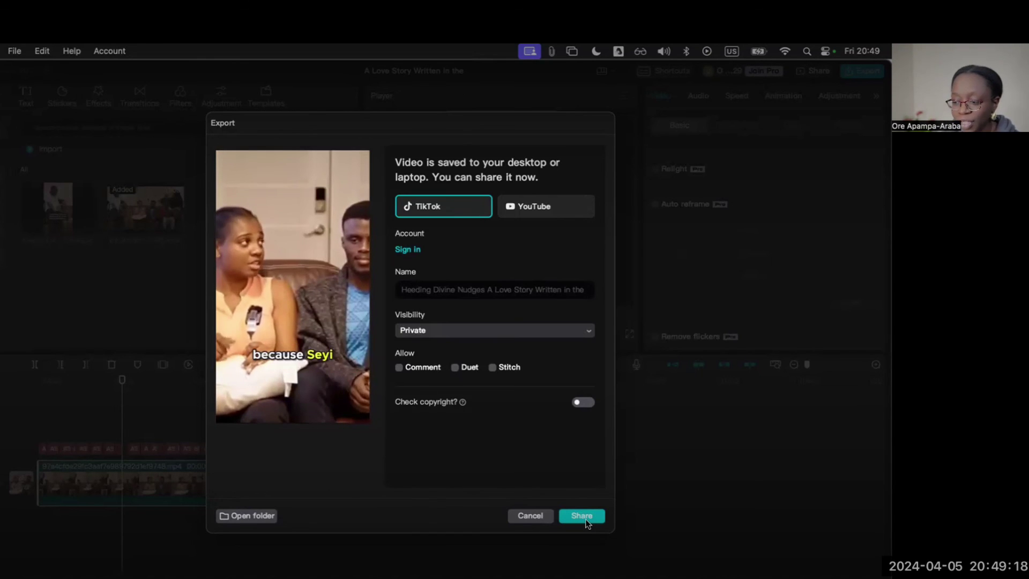
pyautogui.click(537, 516)
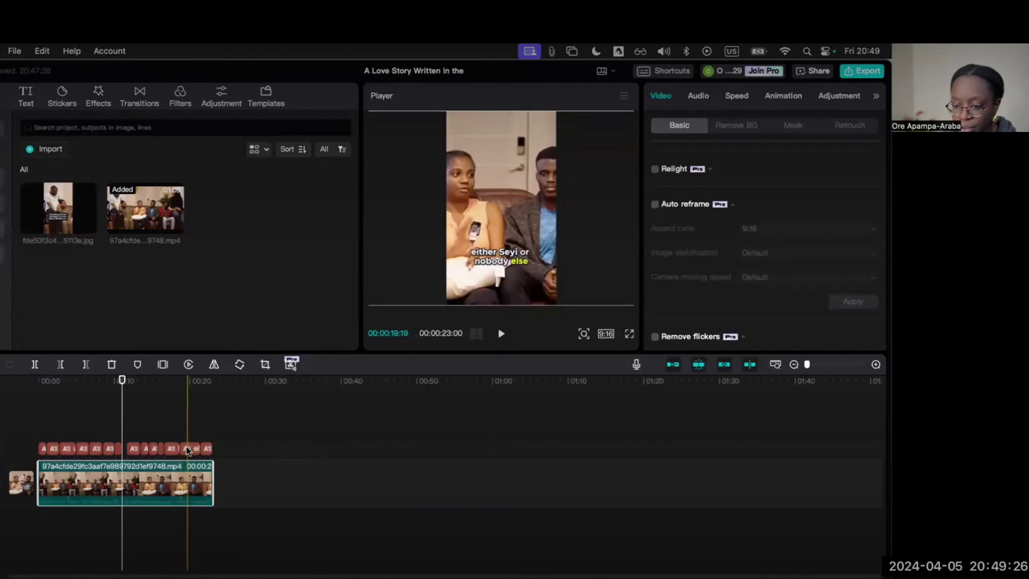
# Step: Replace 'we were older' in caption 11 with 'way or the other' and reopen the export settings
pyautogui.click(532, 212)
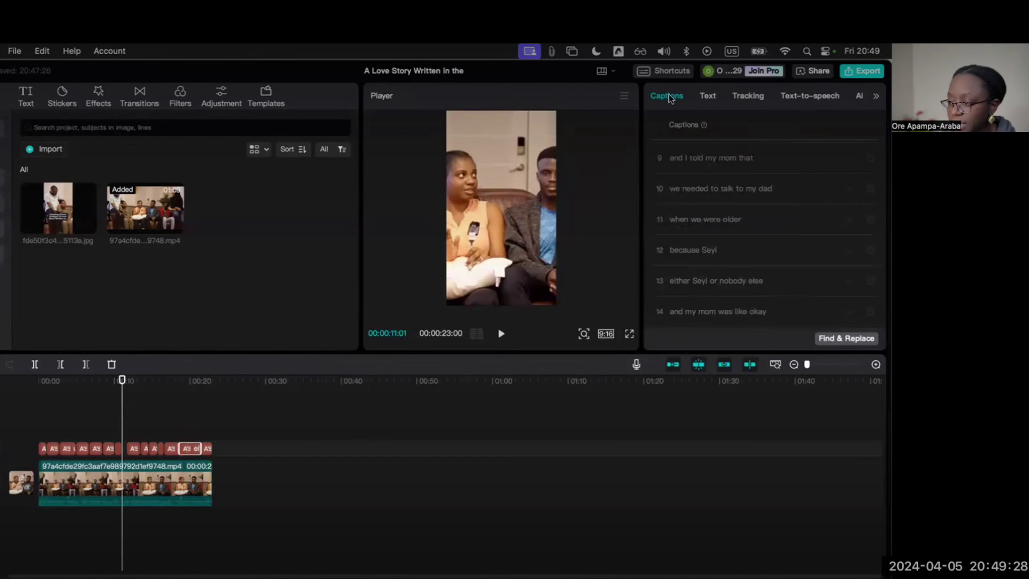
pyautogui.click(735, 219)
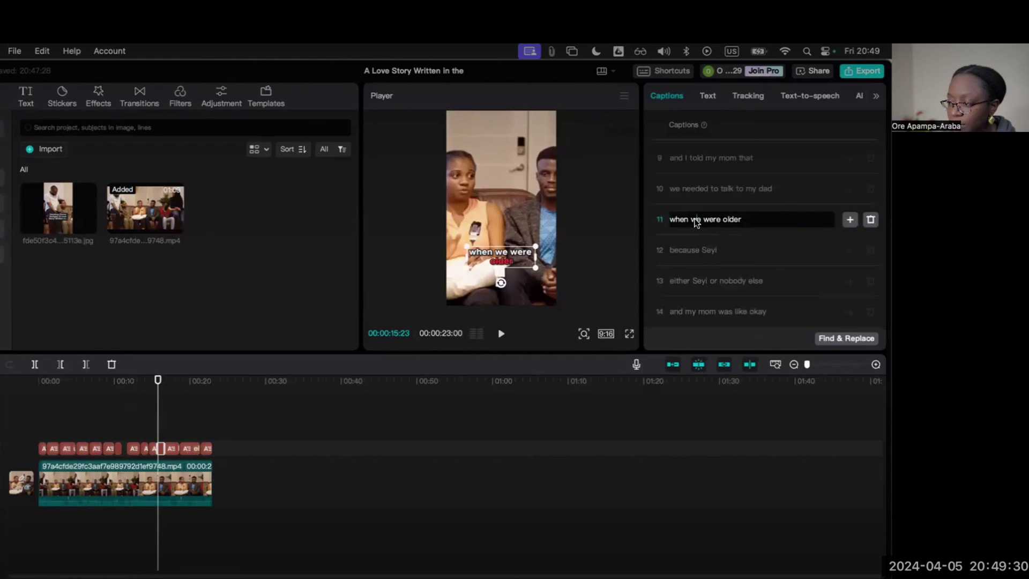
pyautogui.moveTo(691, 221); pyautogui.dragTo(794, 227)
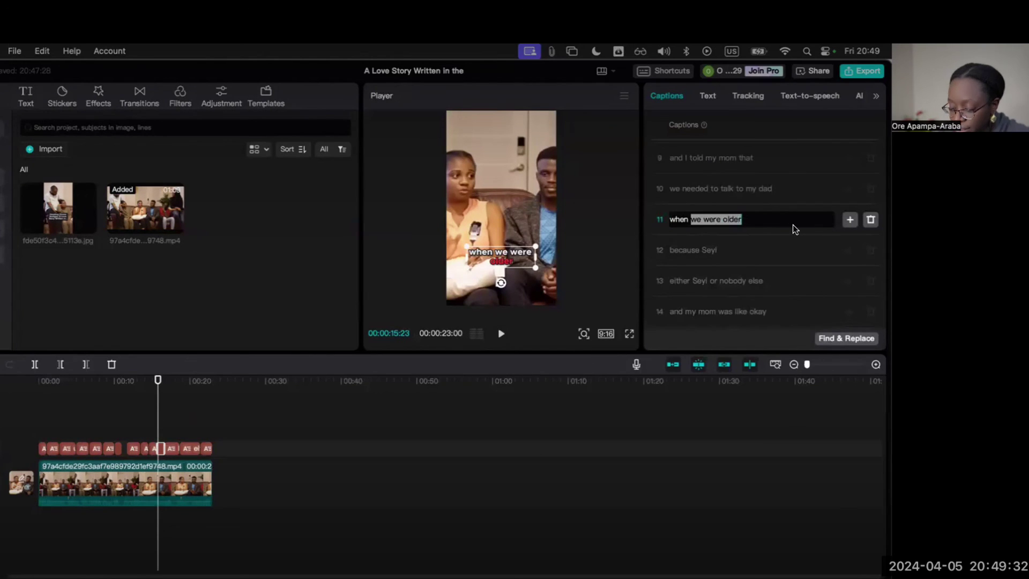
pyautogui.write('way or the other')
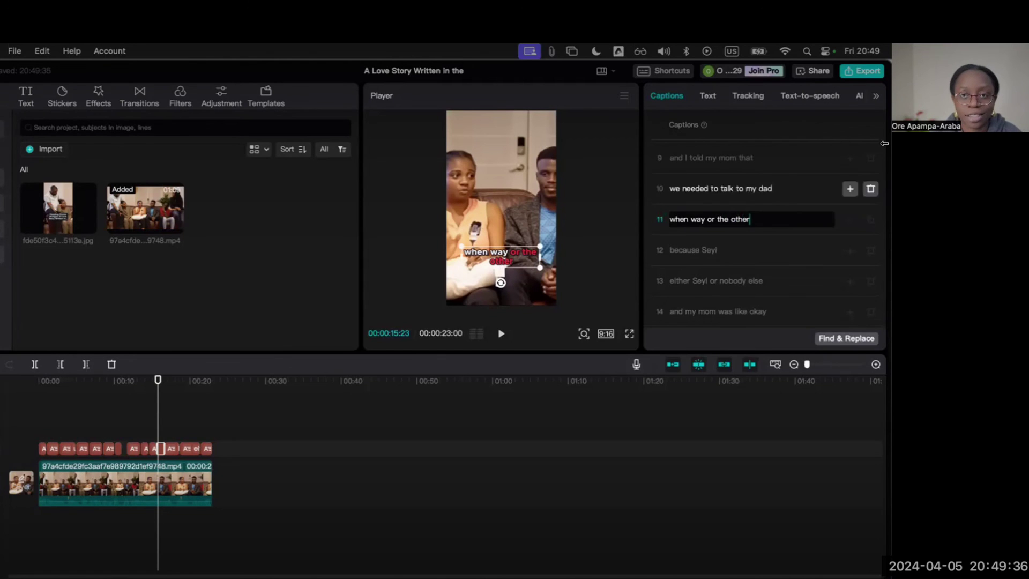
pyautogui.click(862, 70)
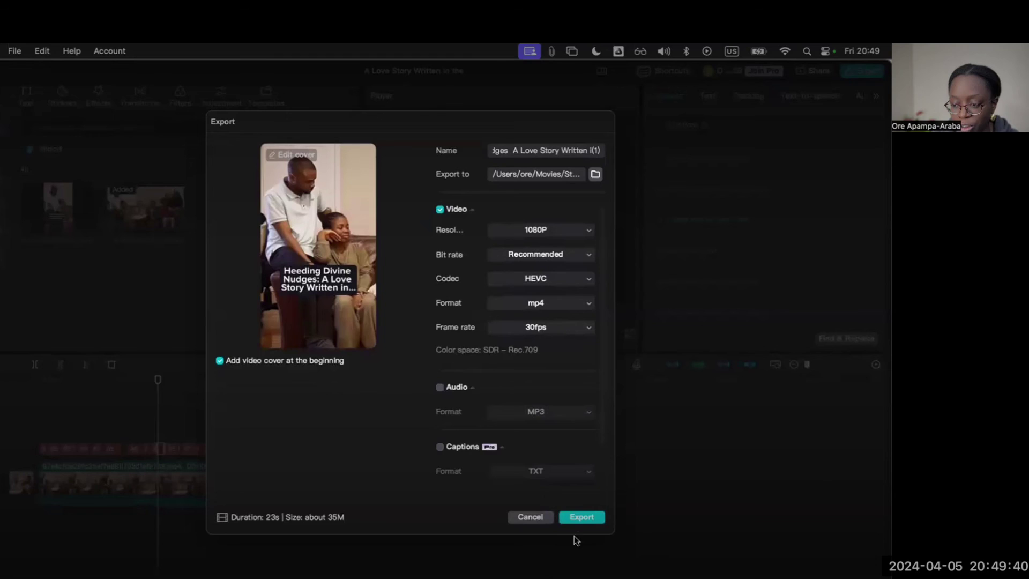
# Step: Start exporting the corrected 1080P HEVC short 'Heeding Divine Nudges'
pyautogui.click(583, 520)
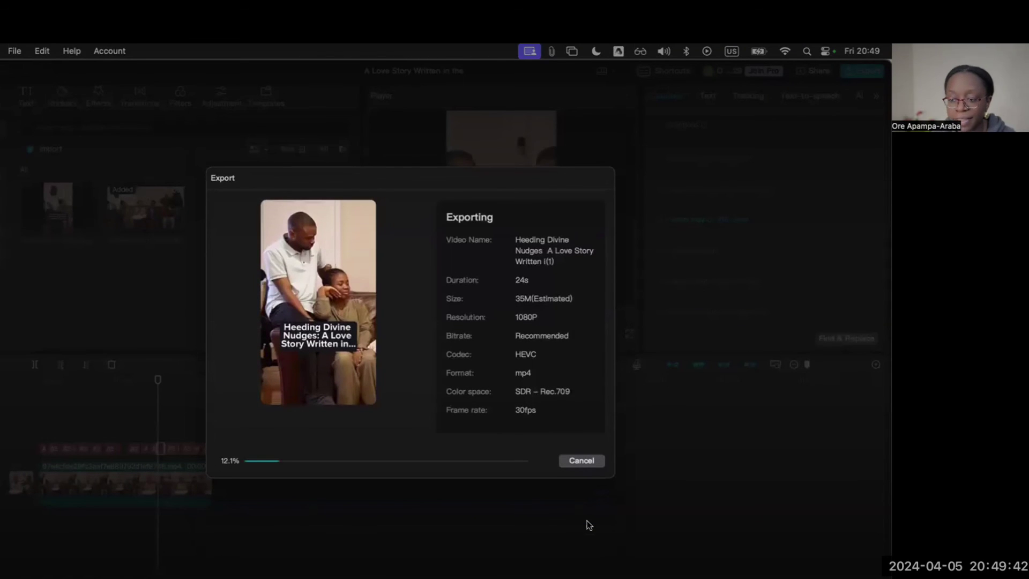